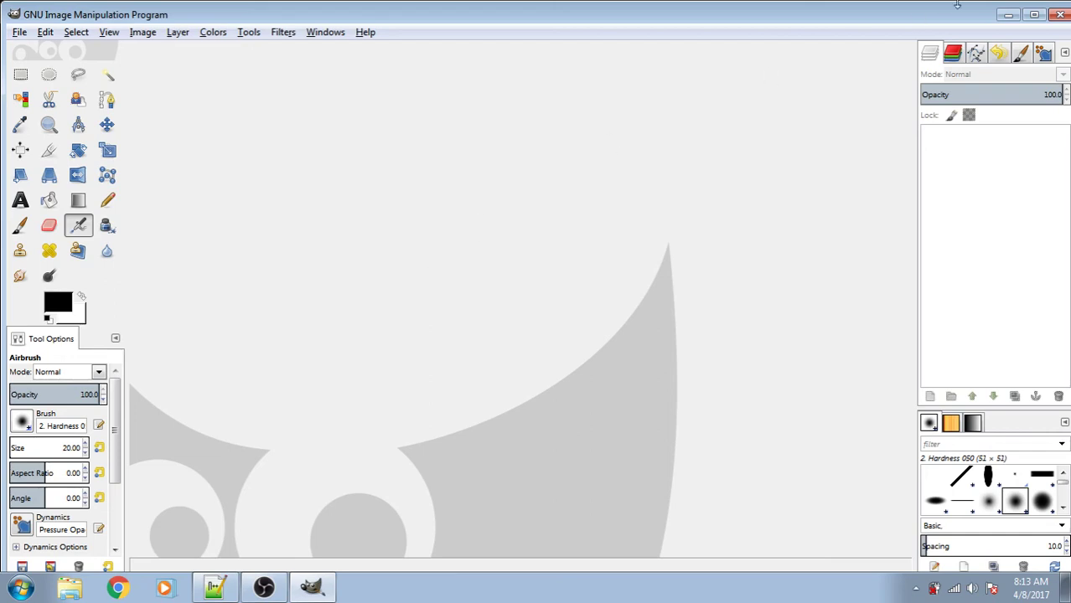
Maximize the empty GIMP window so it fills the whole screen.
click(1034, 17)
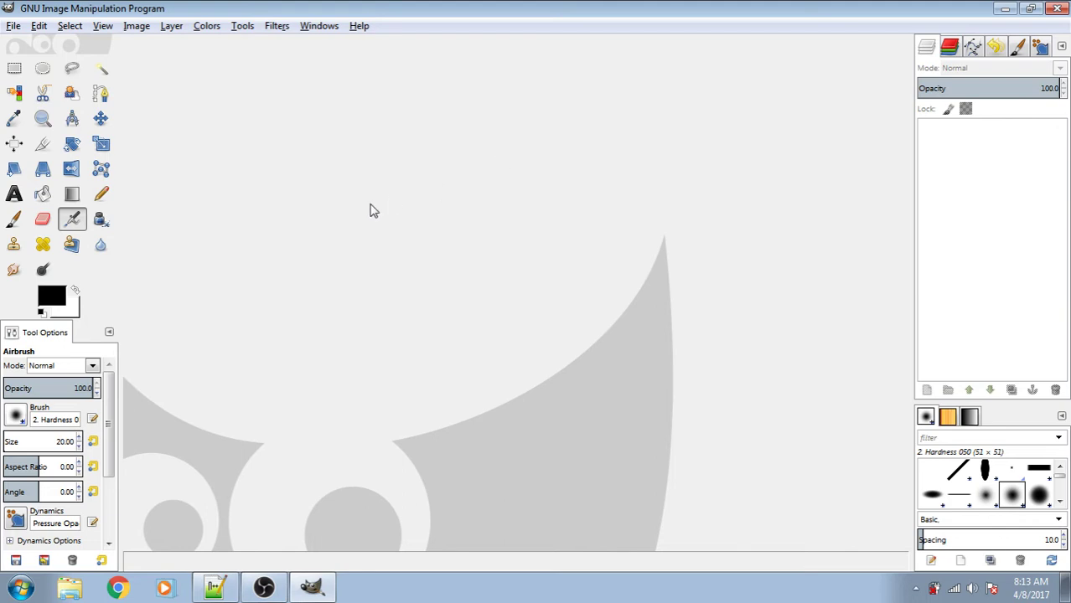
Create a new 2400 × 2400 pixel image from File > New.
click(12, 27)
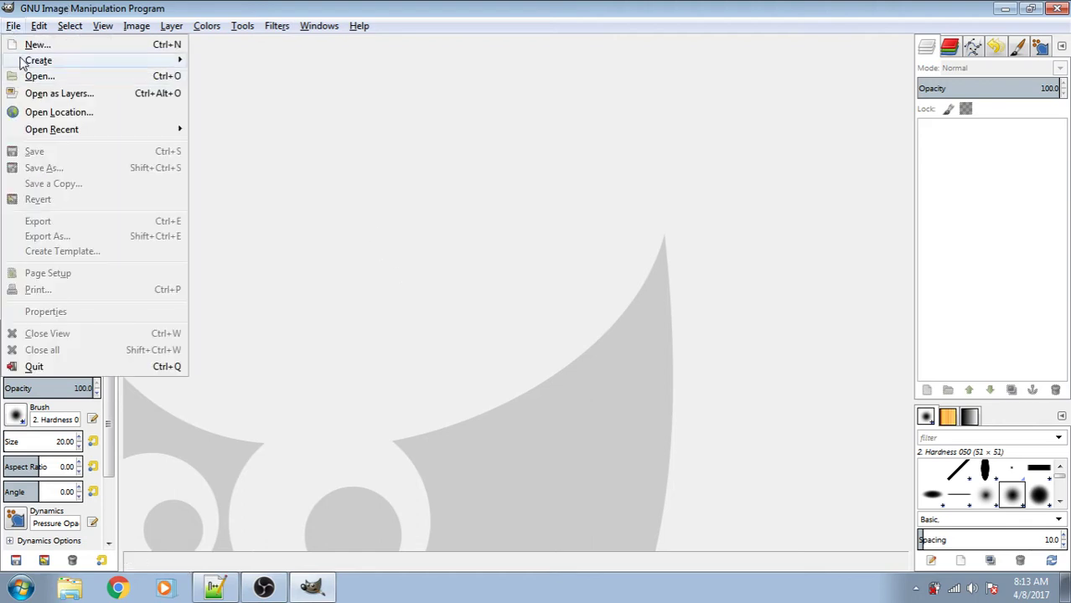
click(31, 45)
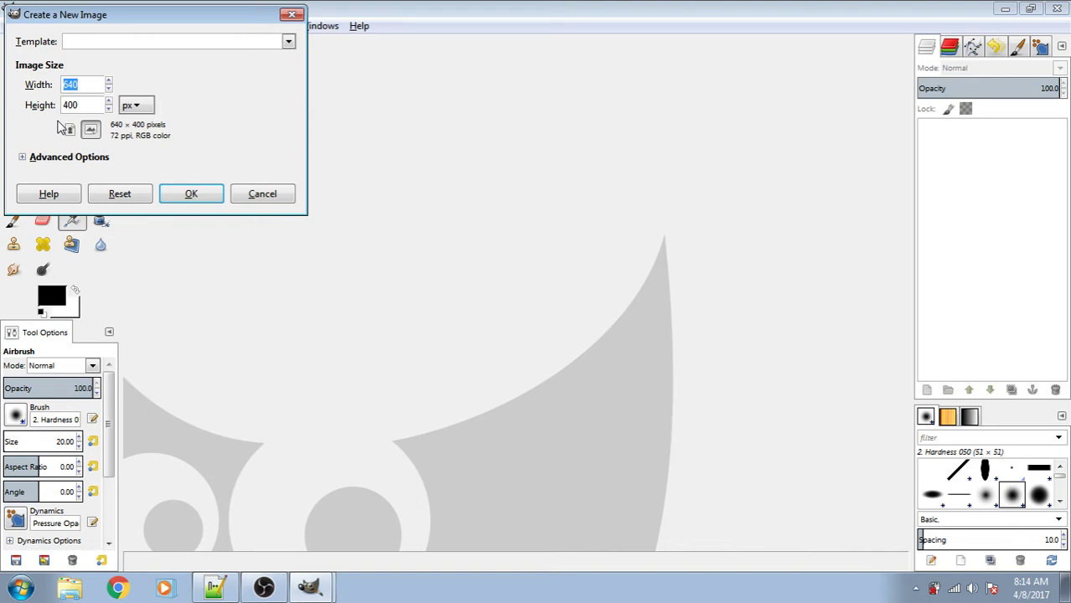
drag(82, 87, 10, 97)
drag(84, 104, 34, 114)
text(2400)
click(206, 189)
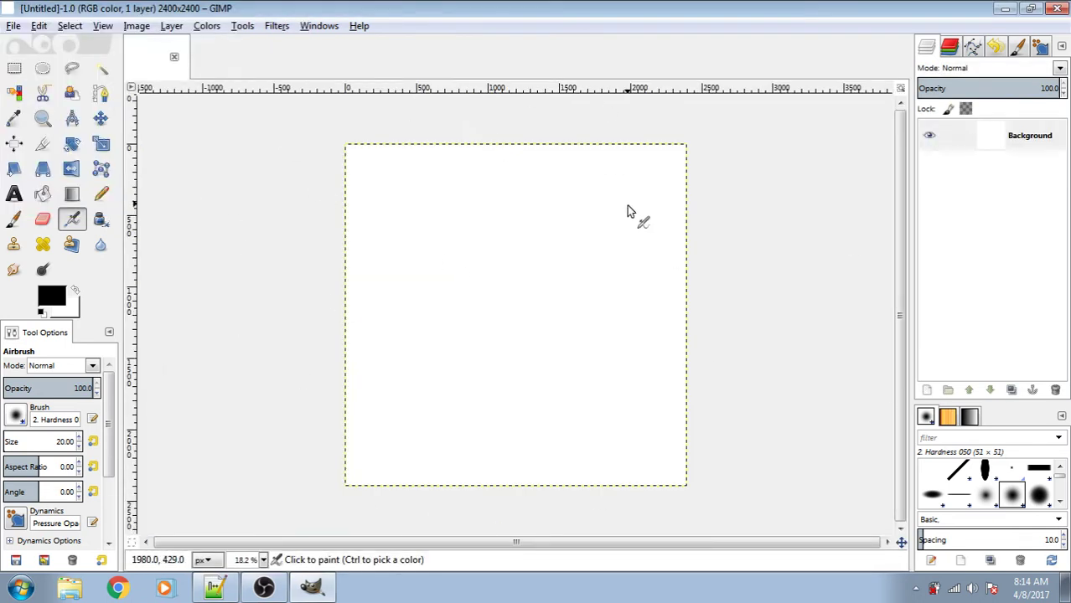
Add an alpha channel to the Background layer and clear the whole canvas to transparency.
click(171, 26)
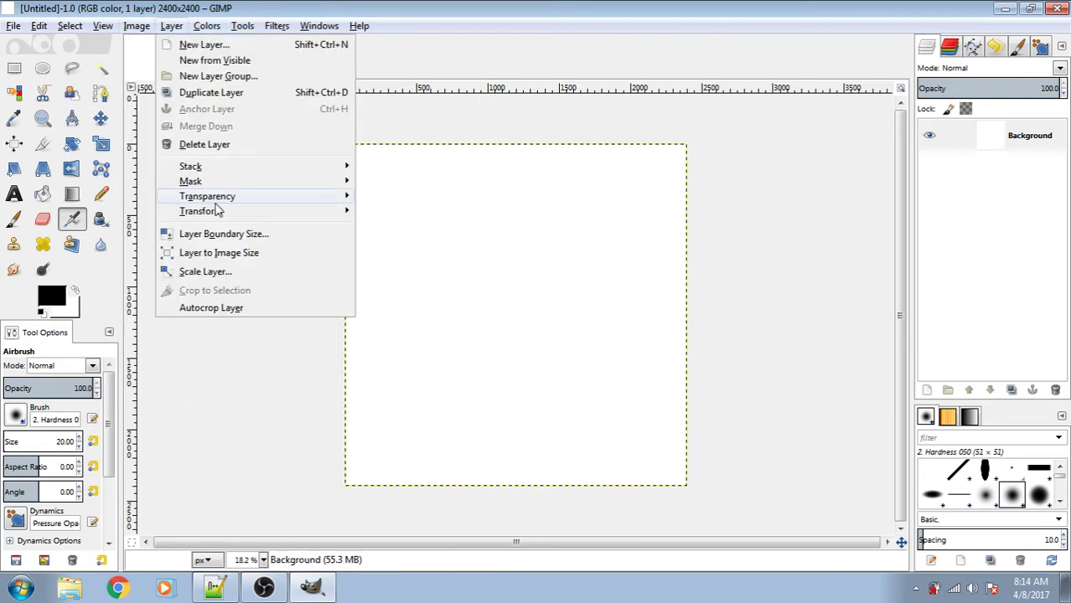
mouse_move(211, 197)
click(393, 197)
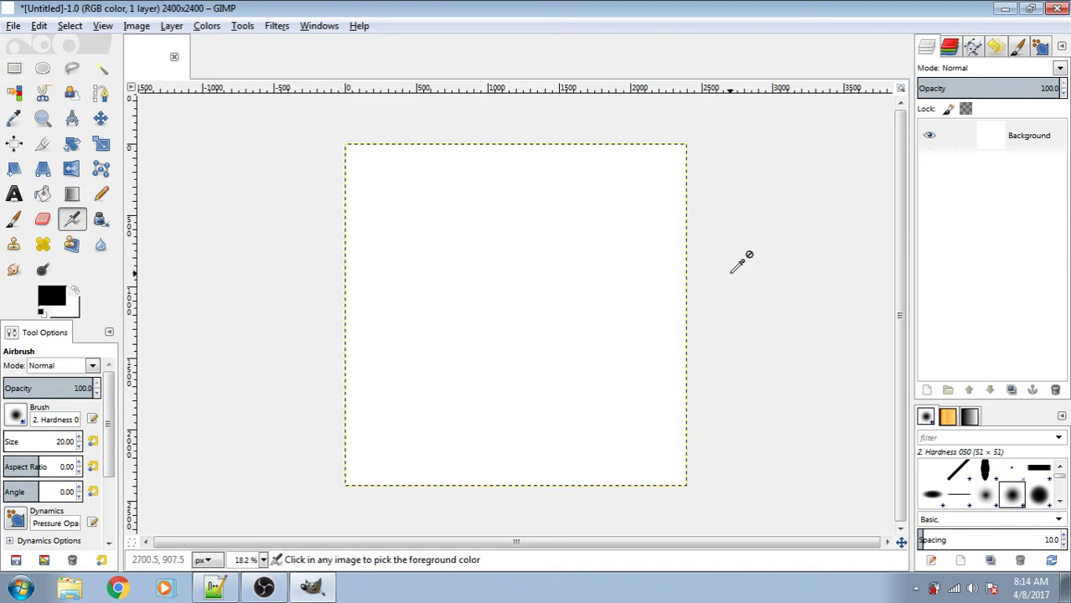
key(ctrl+a)
key(Delete)
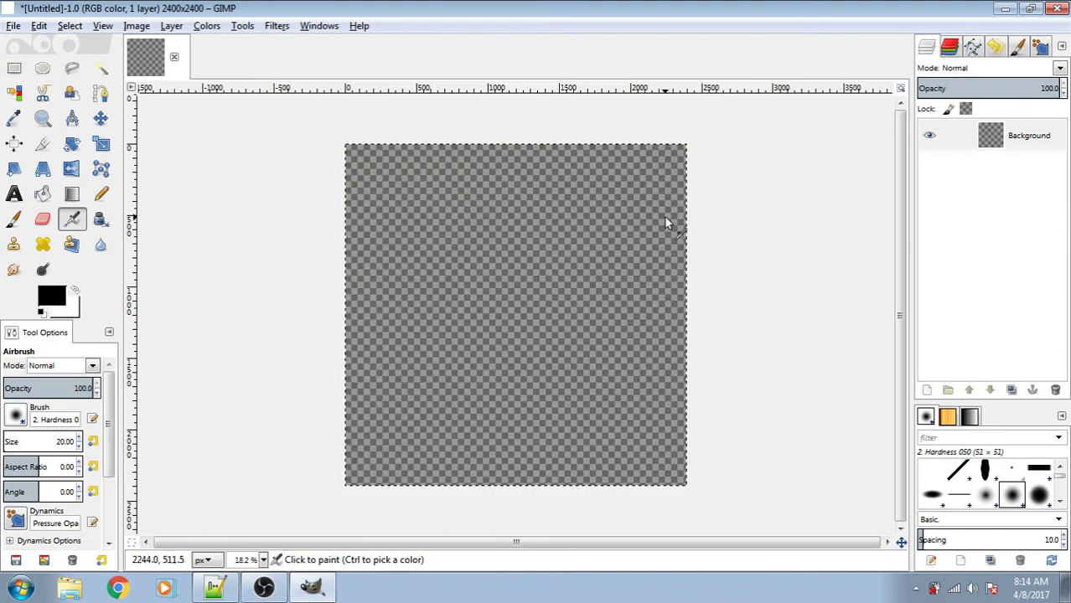
Add a new layer and arrange it above the Background layer.
click(927, 390)
click(928, 516)
drag(1016, 136, 1008, 171)
double_click(1017, 166)
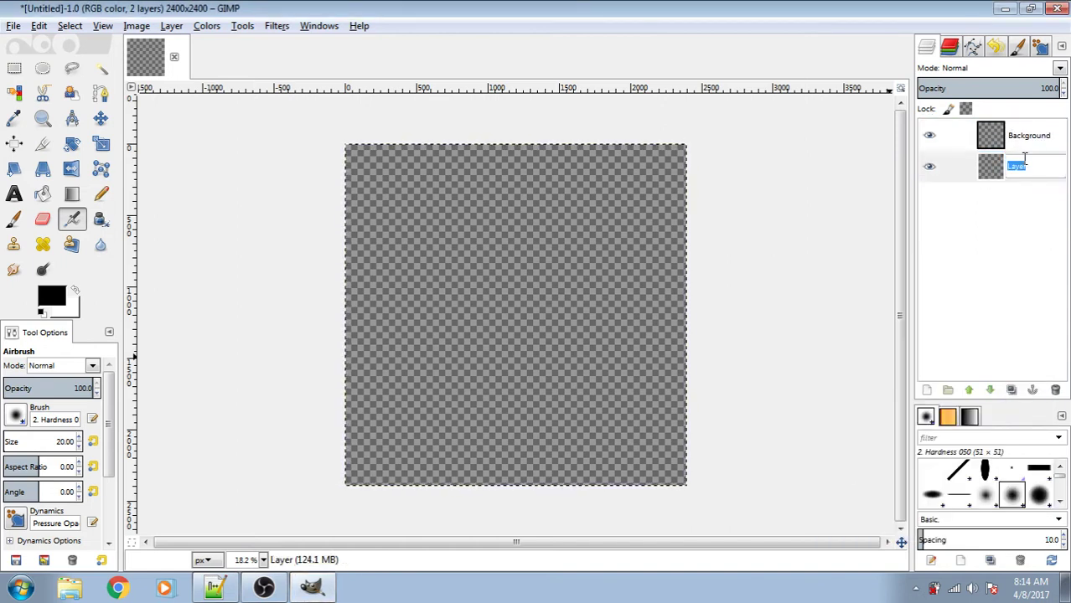
click(1030, 143)
click(1032, 148)
drag(1032, 149, 1019, 189)
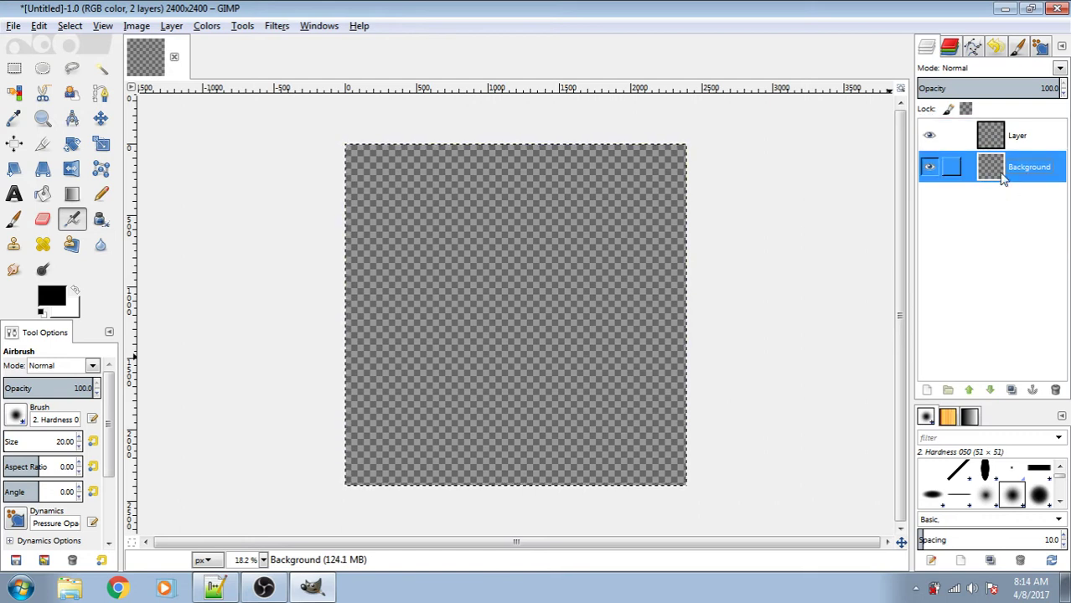
Bucket-fill the Background layer with white.
click(76, 290)
click(42, 193)
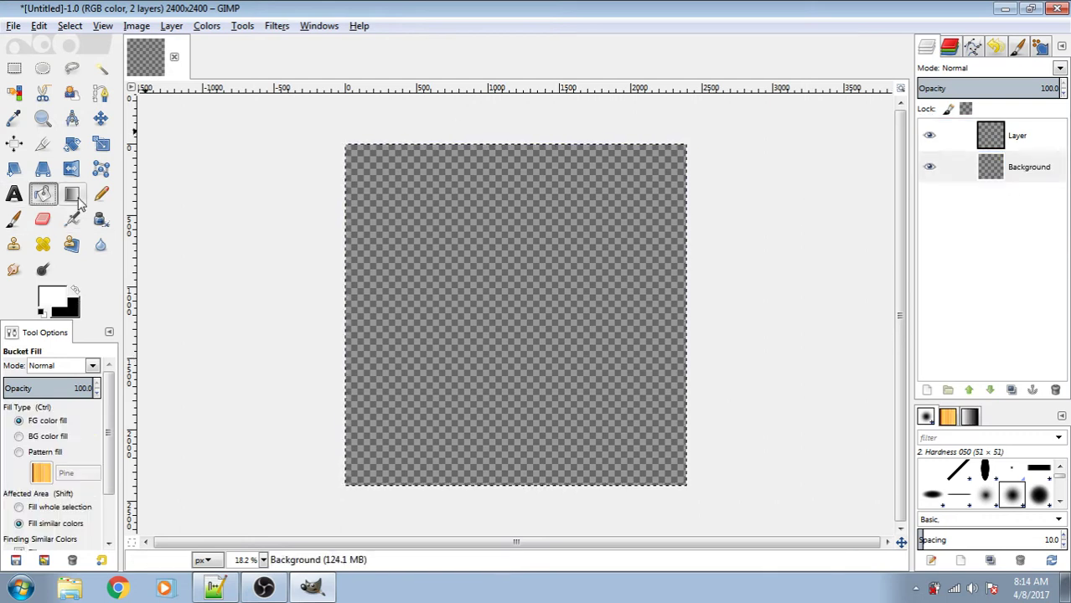
click(477, 222)
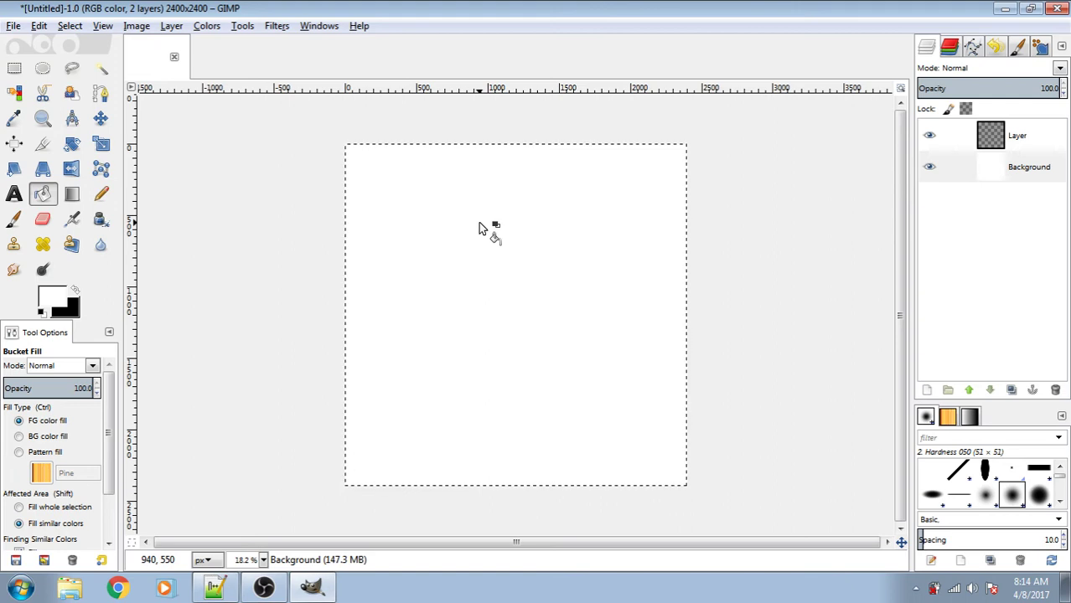
click(1024, 141)
click(1050, 171)
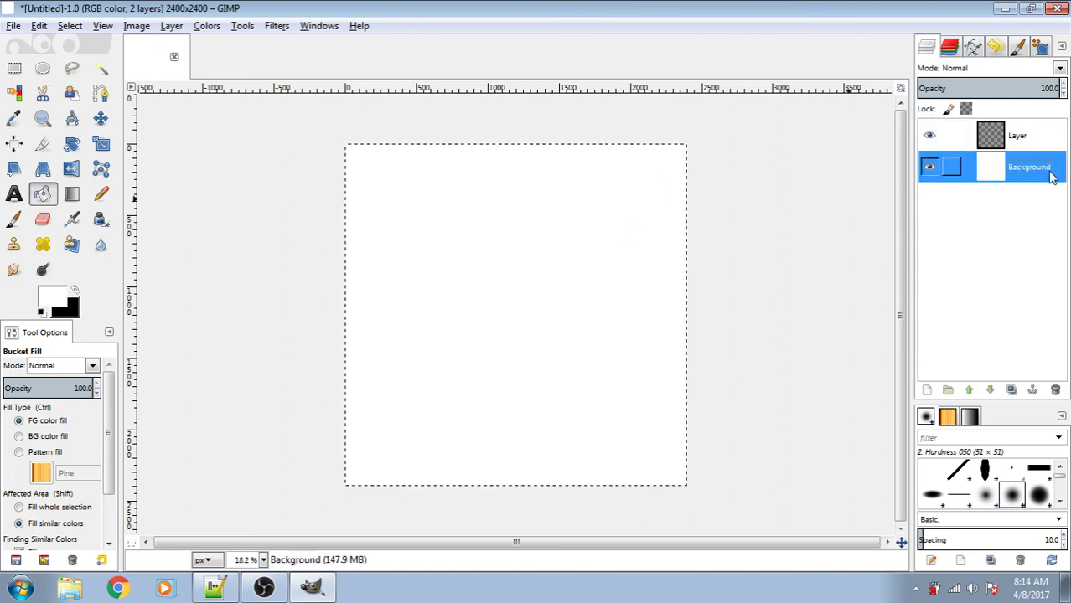
click(1021, 139)
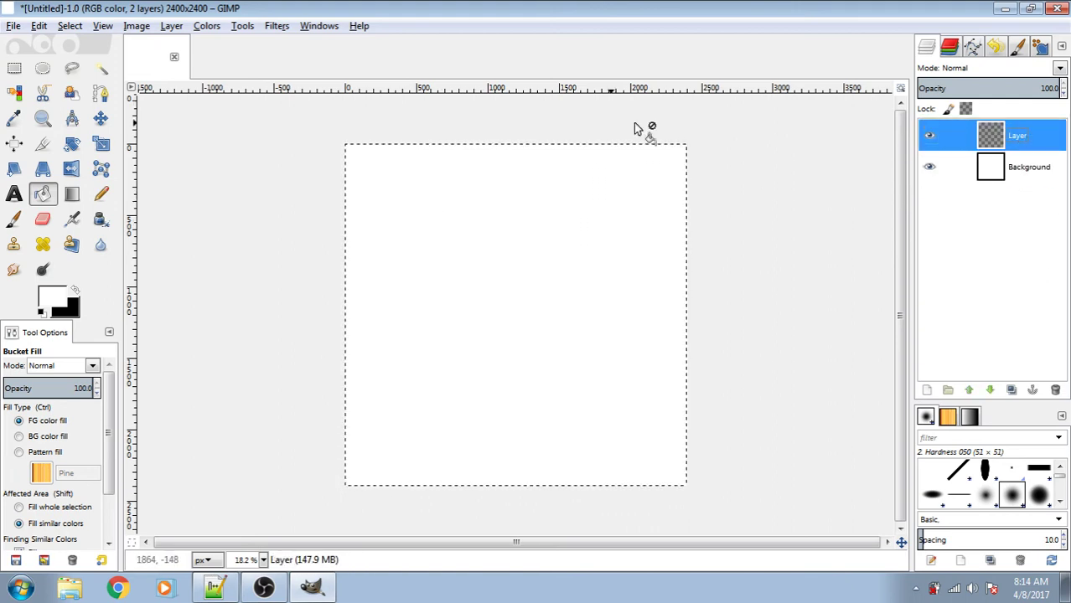
Rename the top layer to Grid and keep it as the active layer.
double_click(1018, 135)
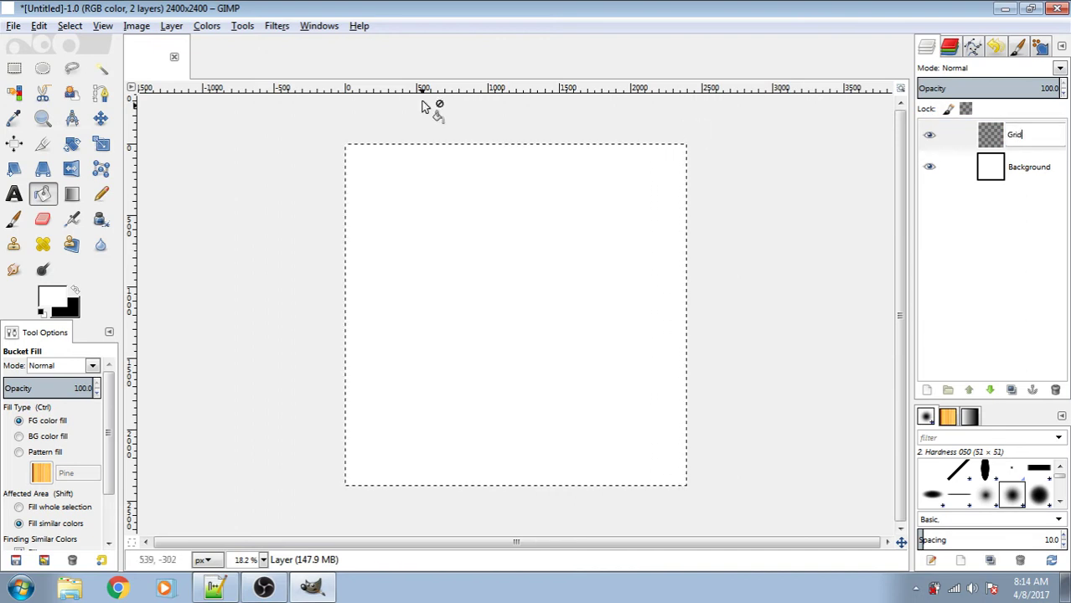
key(Return)
key(r)
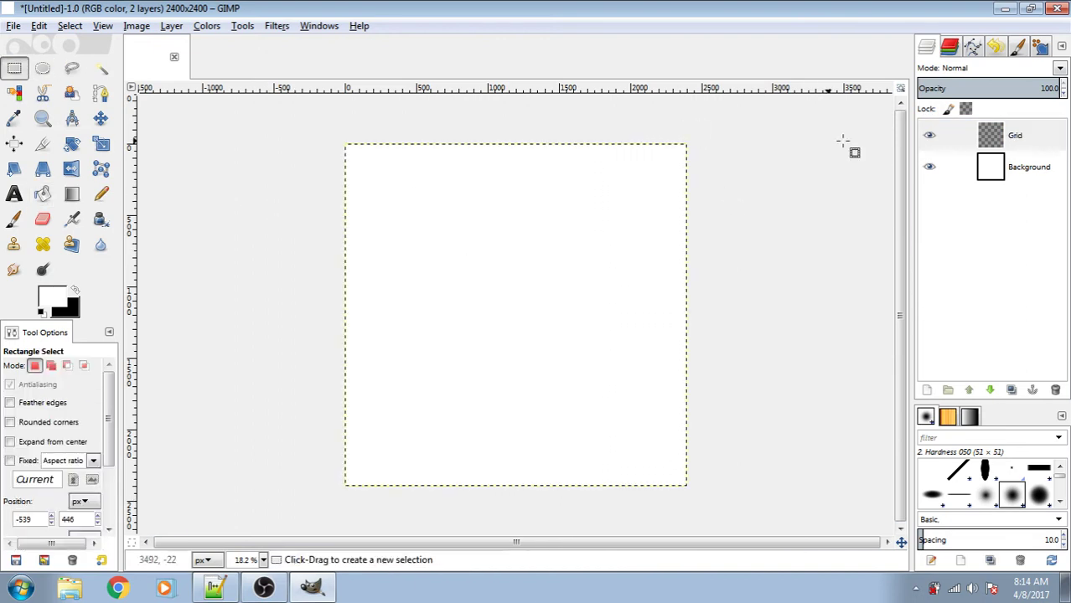
click(951, 167)
click(951, 136)
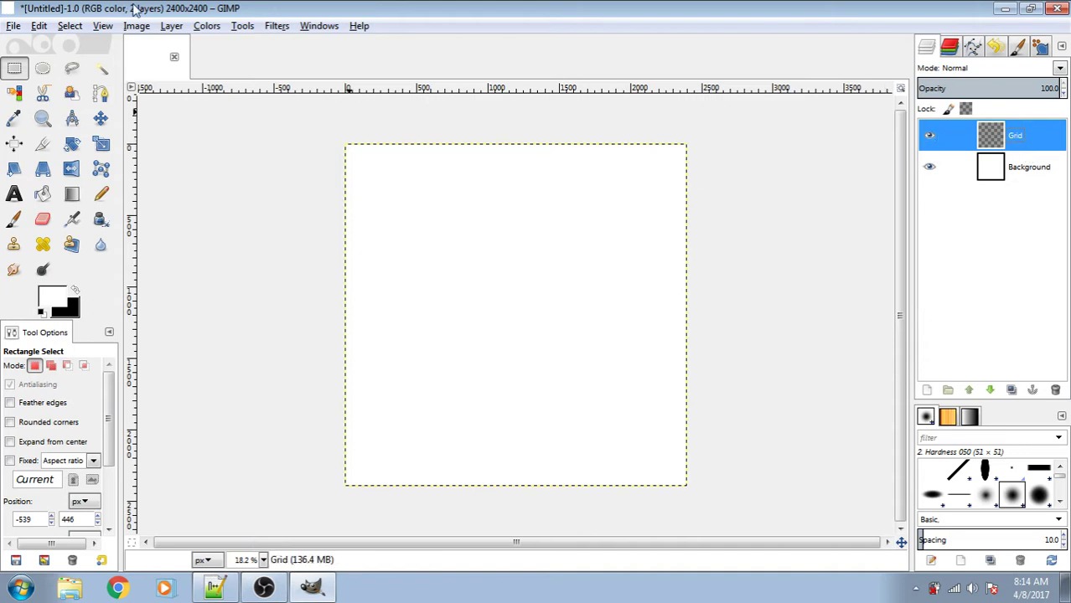
Configure the image grid: Intersections (crosshairs) style, red foreground colour, 60 × 60 px spacing.
click(144, 28)
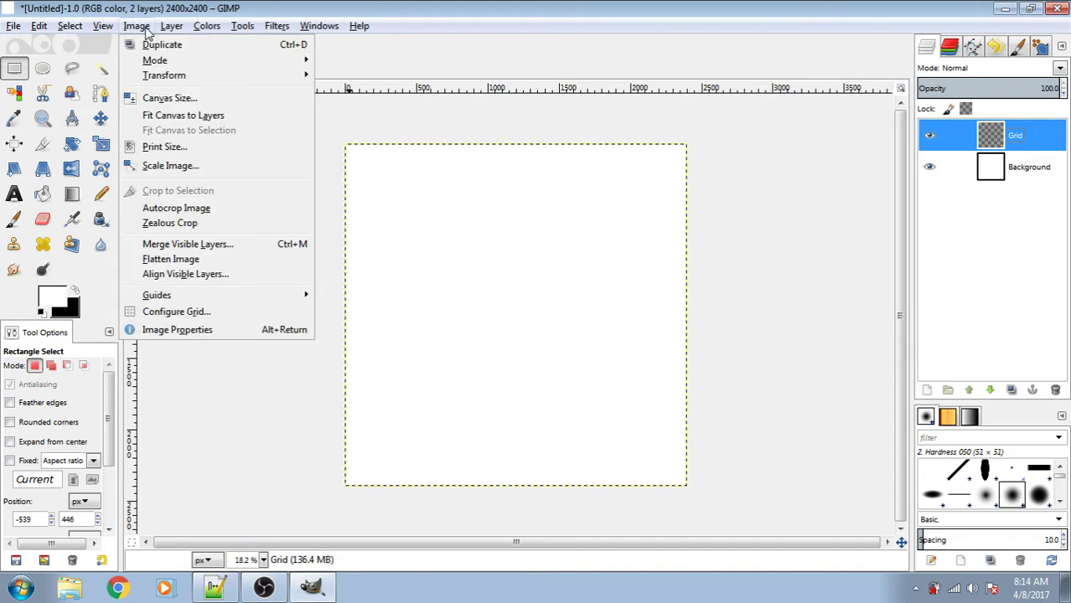
click(176, 312)
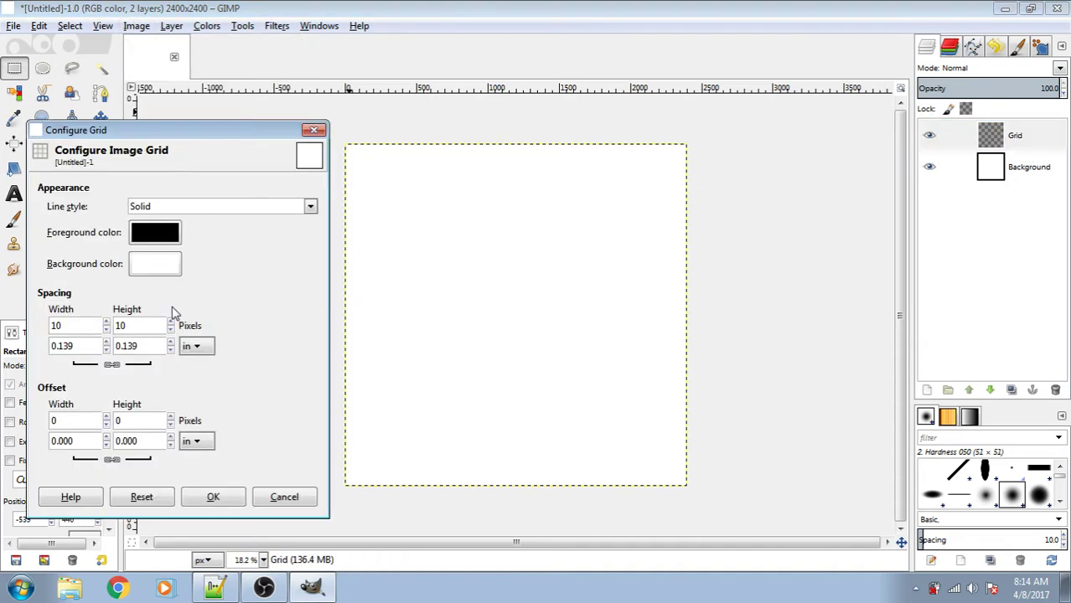
click(191, 209)
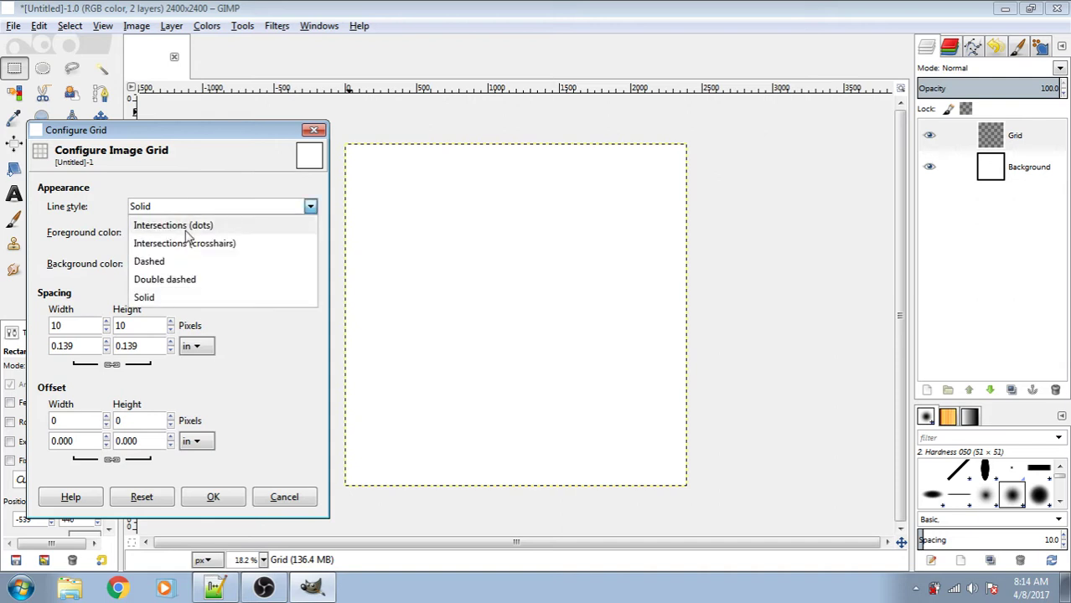
click(188, 244)
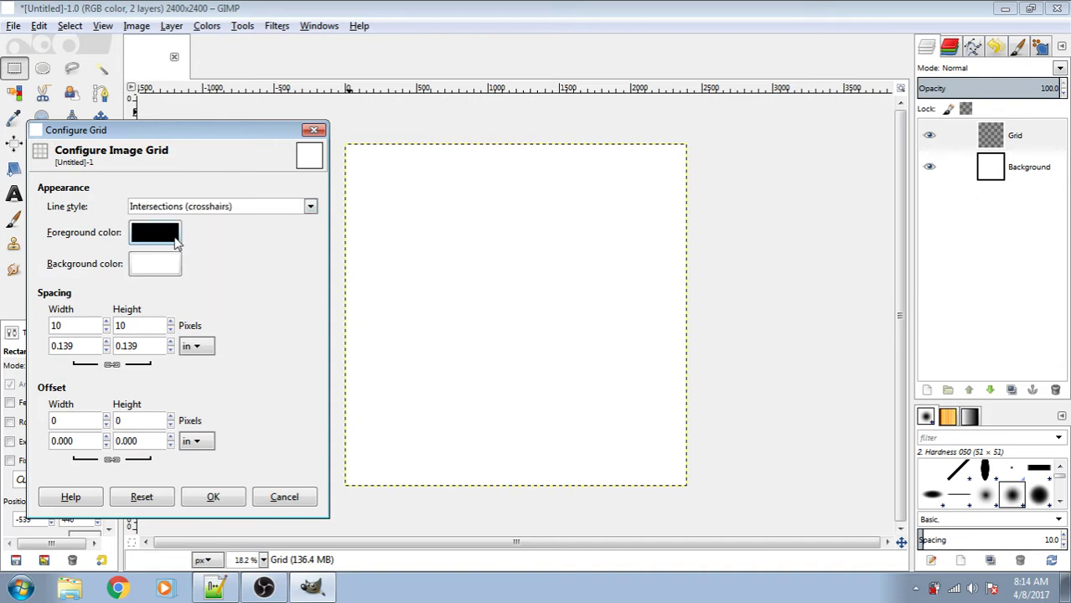
click(176, 242)
click(254, 300)
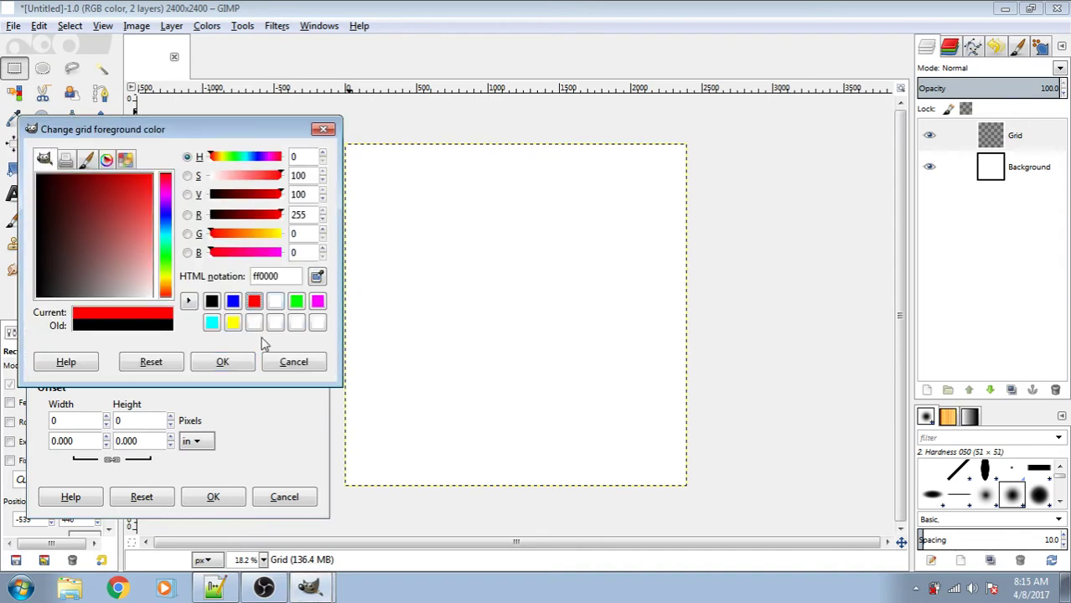
click(235, 363)
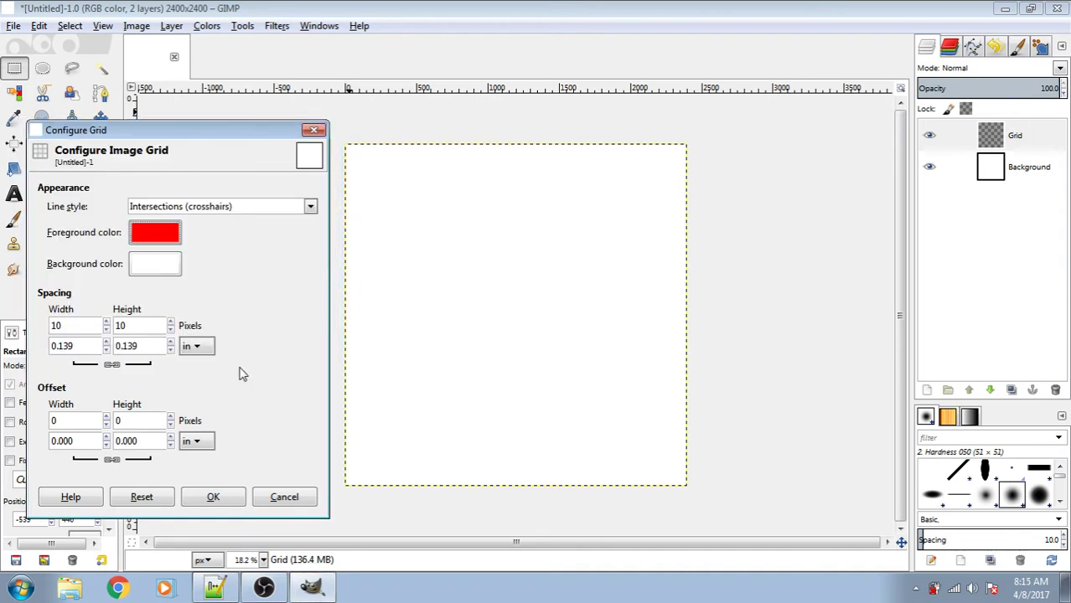
double_click(63, 326)
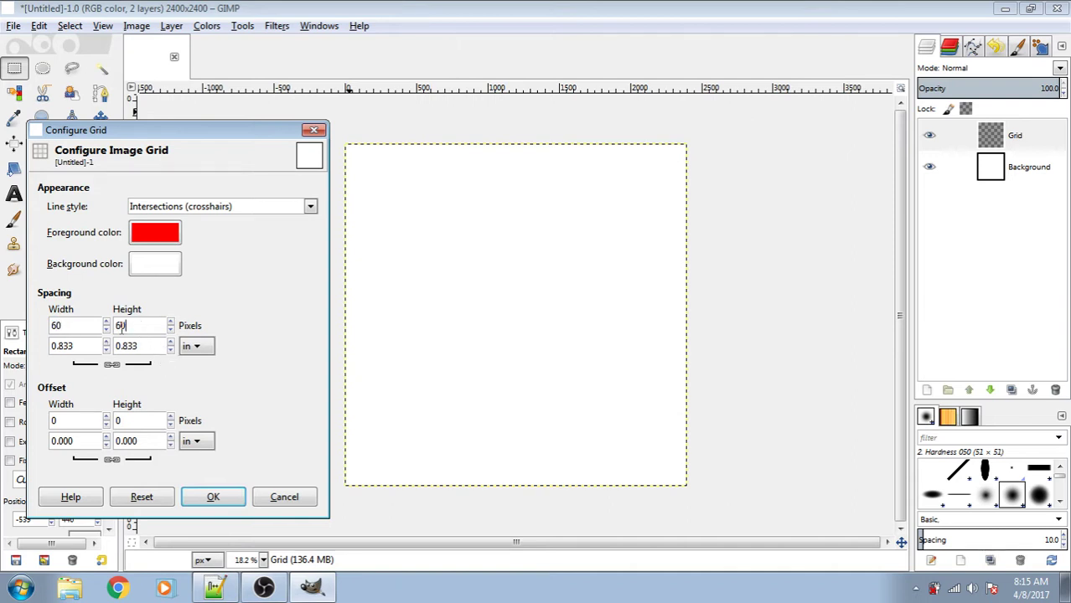
click(111, 365)
double_click(135, 325)
key(Tab)
click(213, 497)
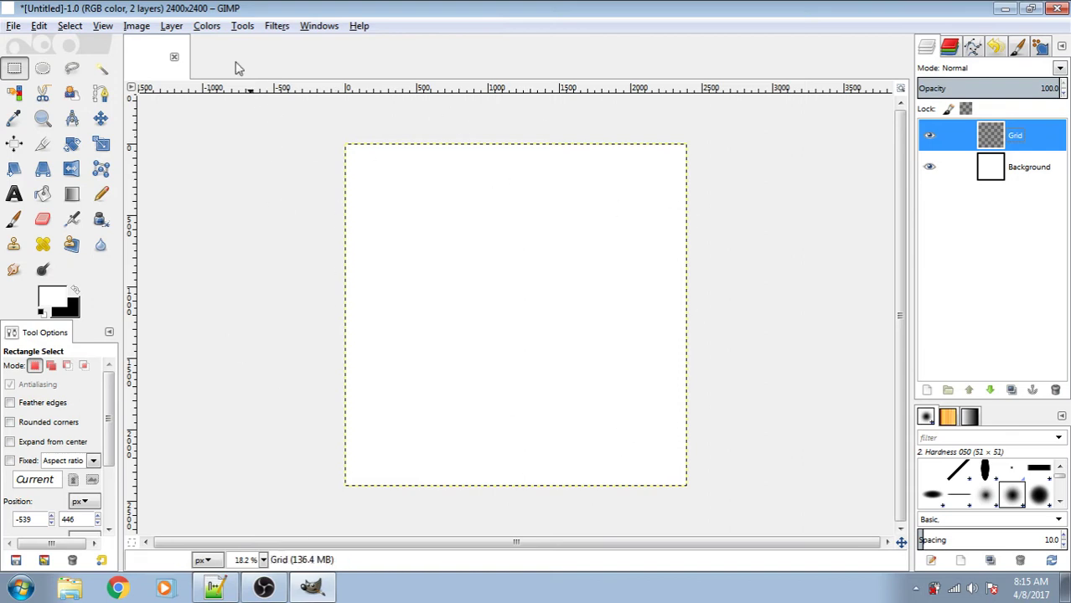
click(102, 26)
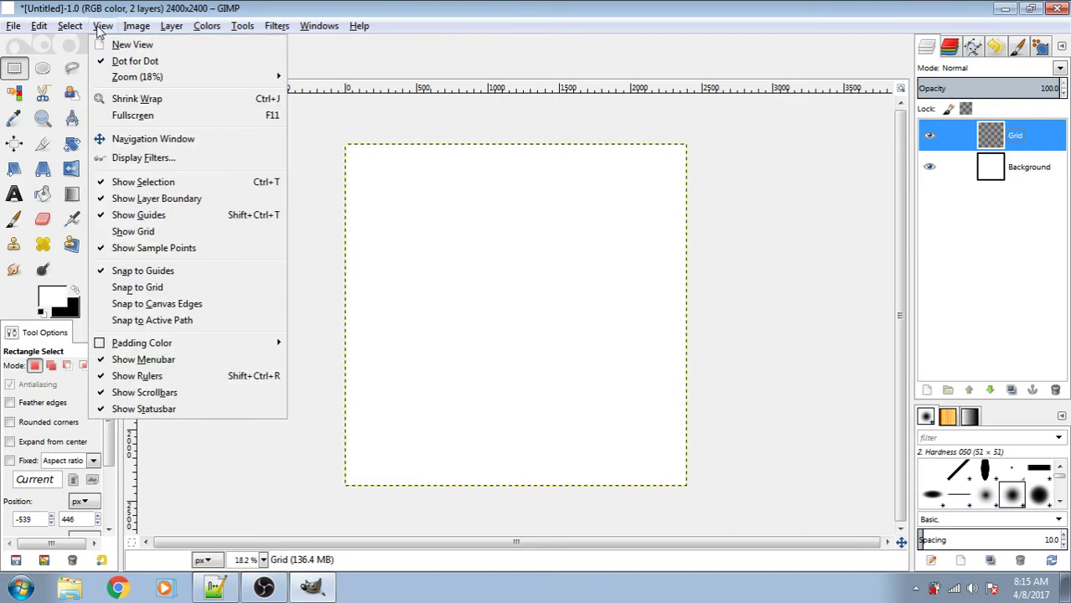
click(166, 232)
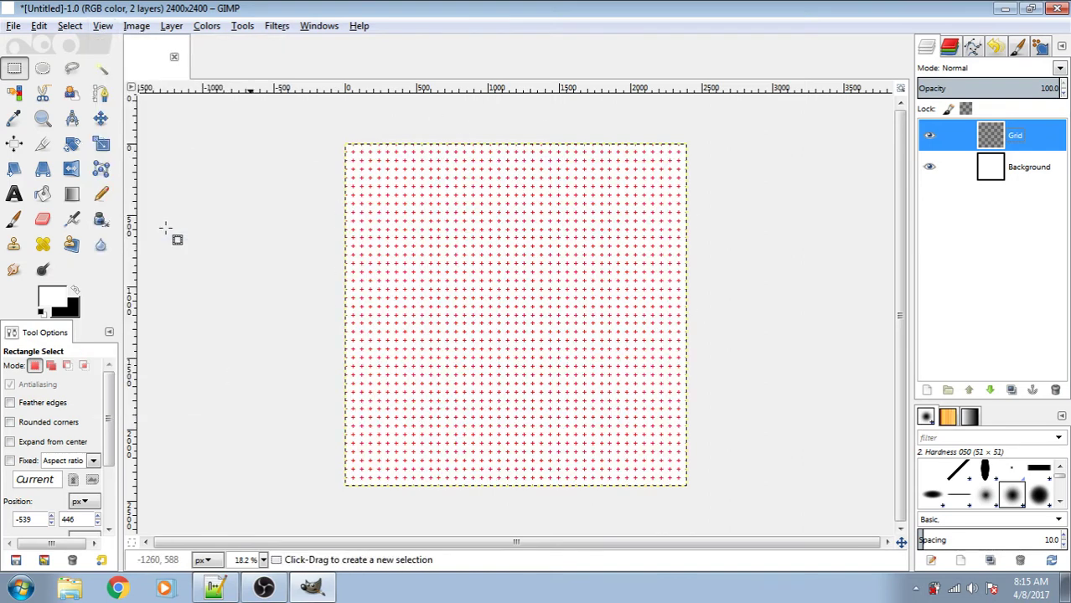
scroll(402, 228, up, 3)
scroll(402, 227, down, 3)
scroll(402, 230, up, 4)
scroll(403, 230, down, 6)
scroll(401, 231, up, 6)
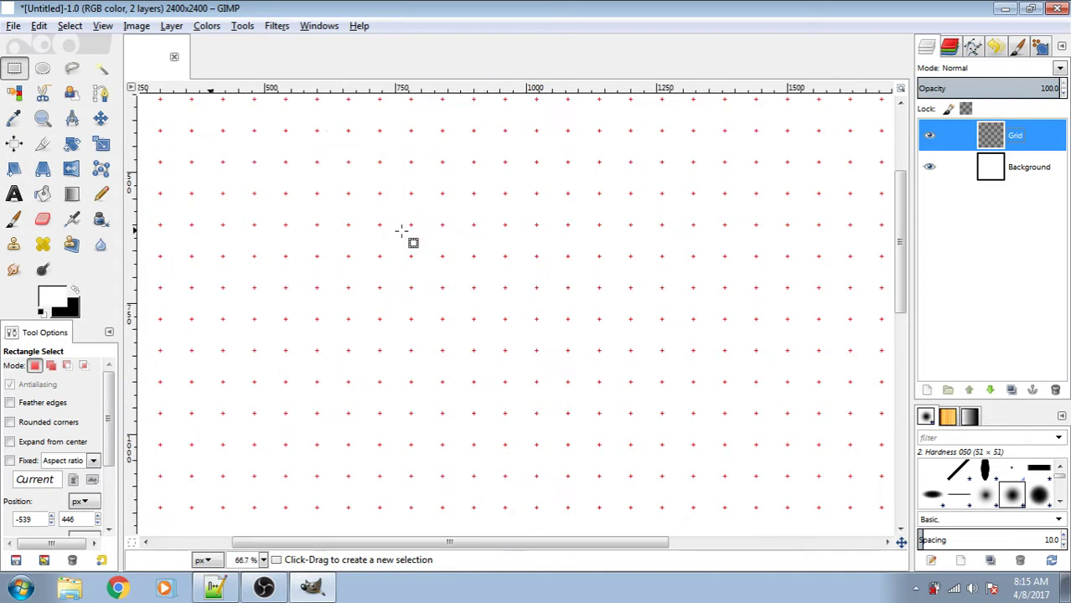
scroll(406, 235, down, 4)
scroll(411, 239, up, 4)
scroll(410, 178, down, 3)
scroll(783, 150, up, 7)
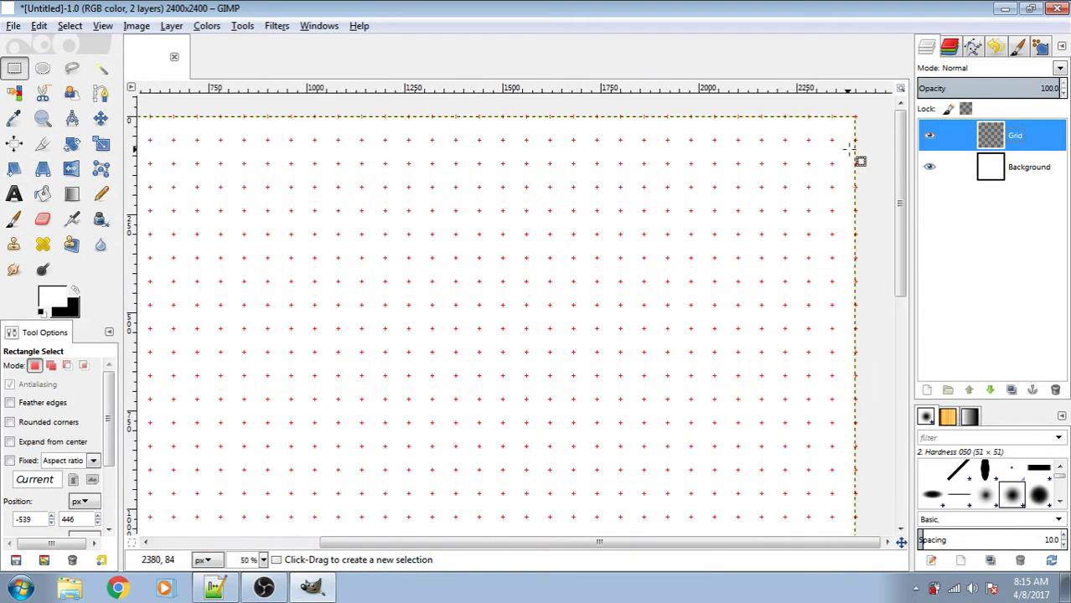
scroll(874, 138, up, 2)
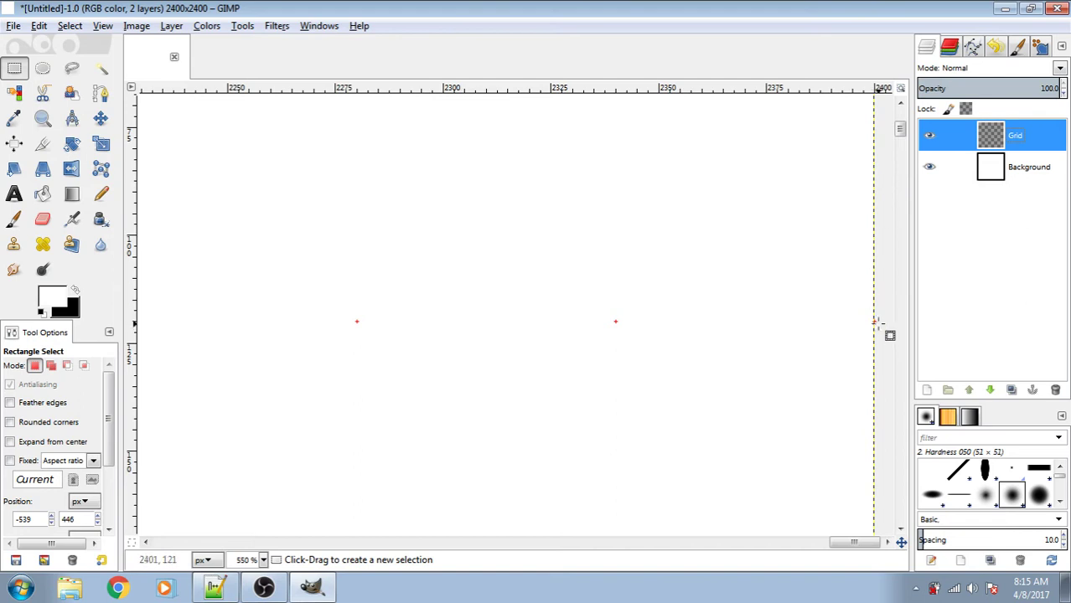
scroll(880, 325, up, 11)
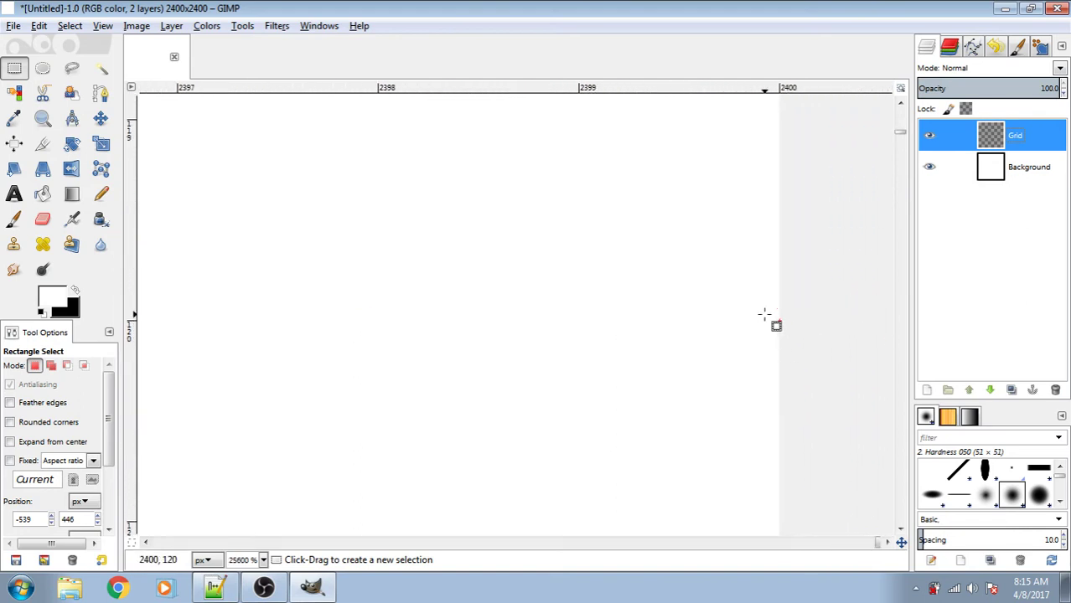
scroll(768, 315, down, 18)
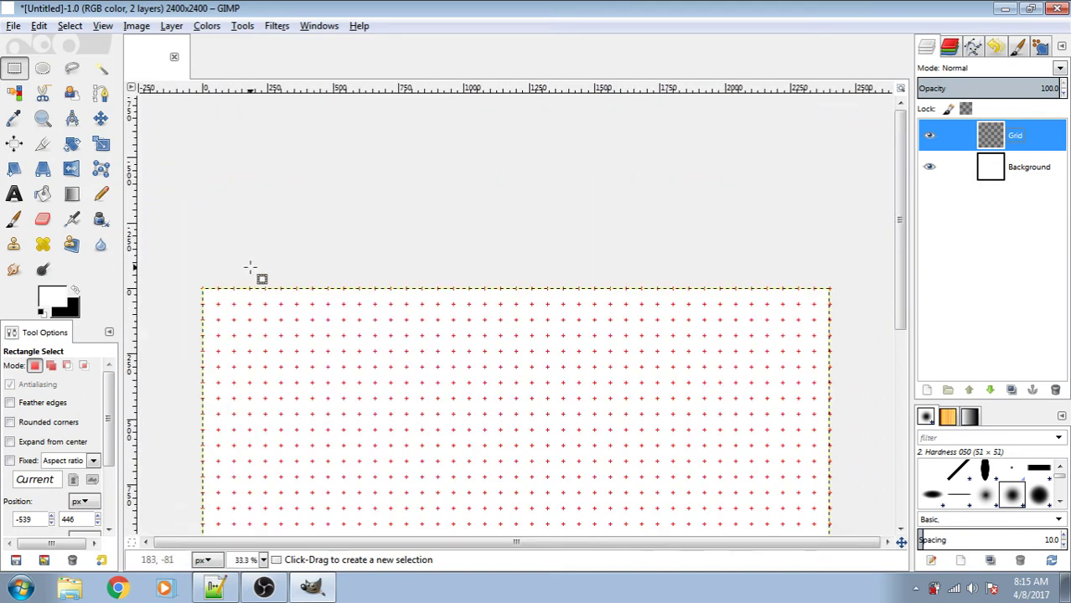
scroll(333, 319, up, 12)
scroll(496, 282, down, 4)
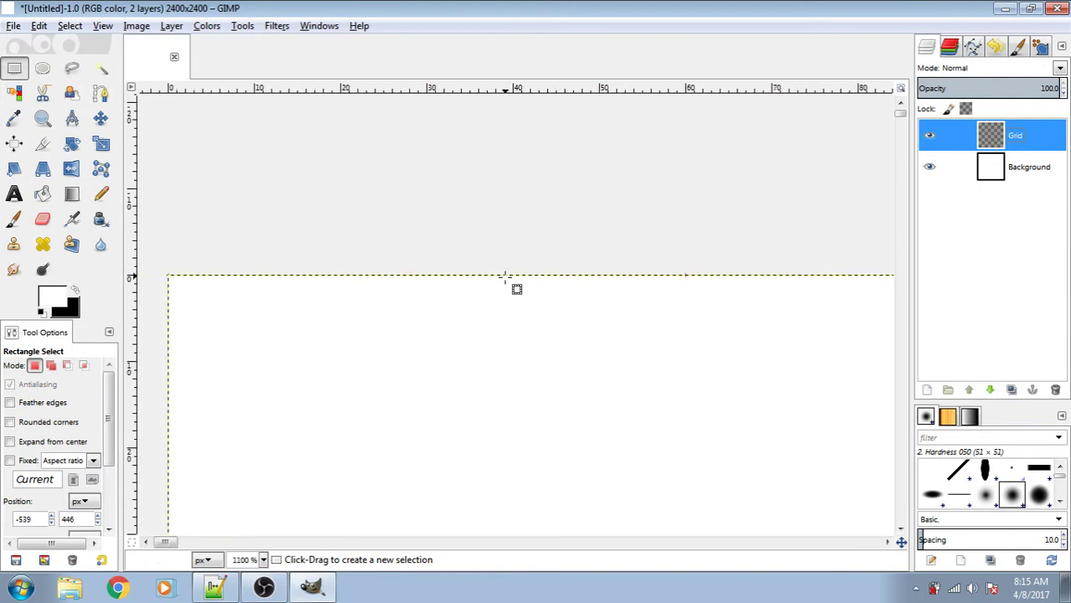
scroll(635, 275, down, 5)
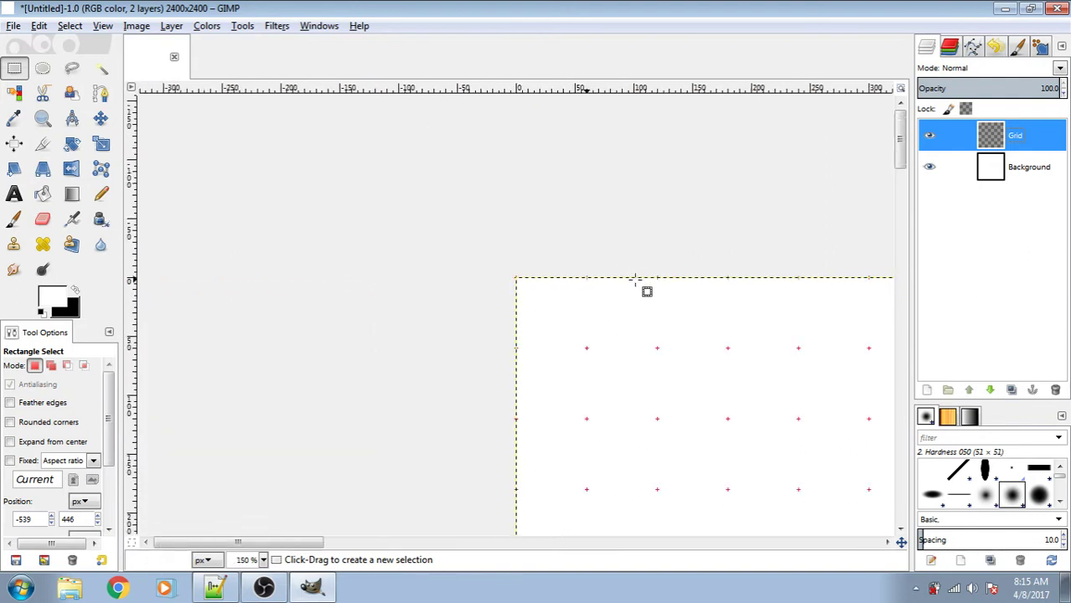
scroll(573, 285, up, 7)
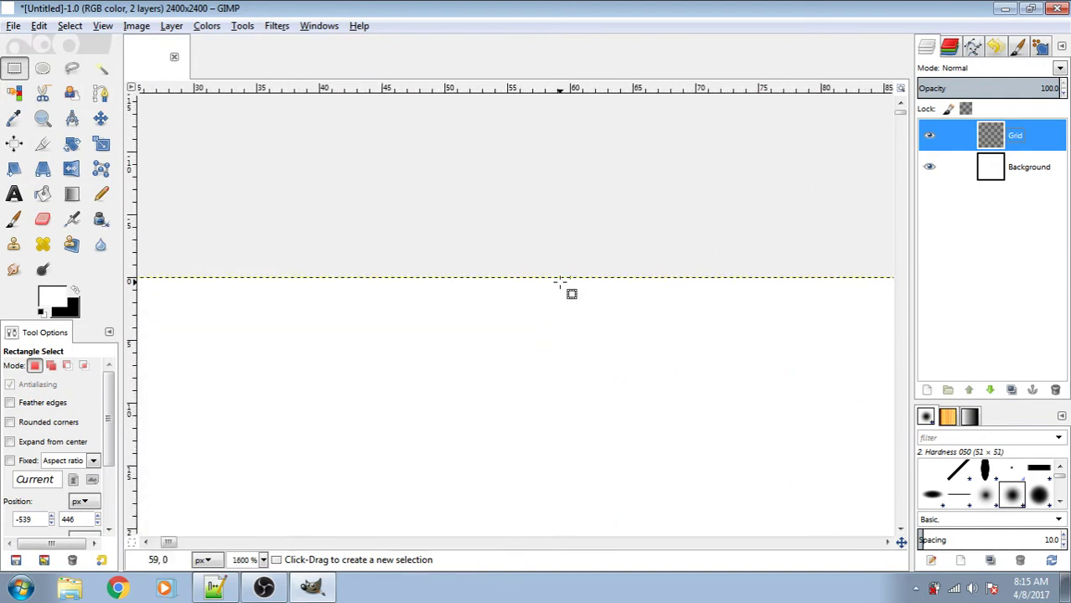
scroll(573, 266, down, 12)
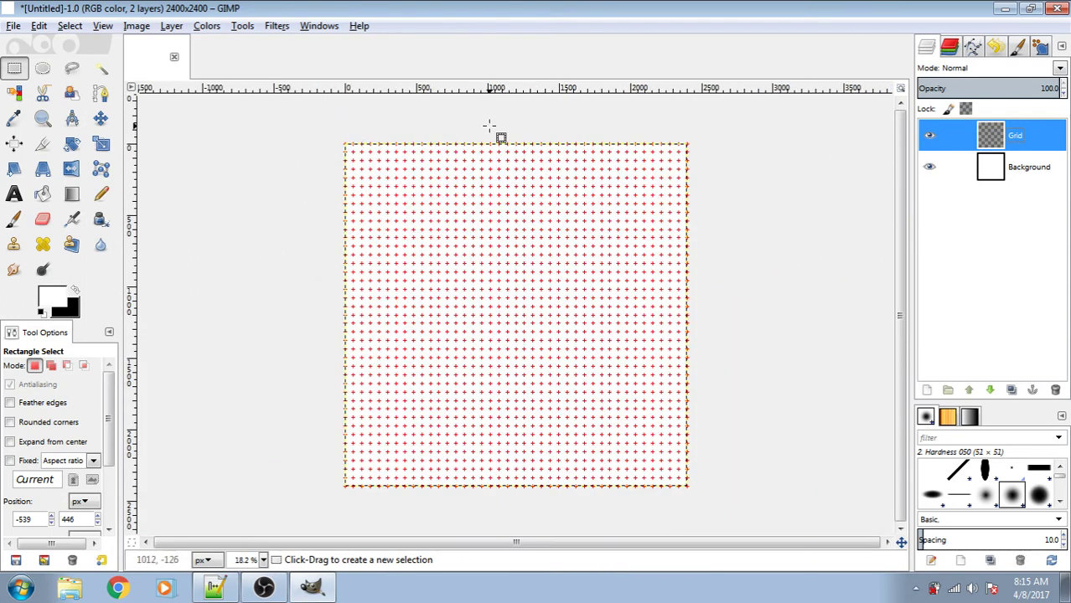
scroll(325, 120, up, 1)
scroll(443, 191, up, 2)
scroll(330, 120, down, 3)
scroll(287, 147, up, 3)
scroll(168, 189, up, 2)
scroll(172, 205, up, 1)
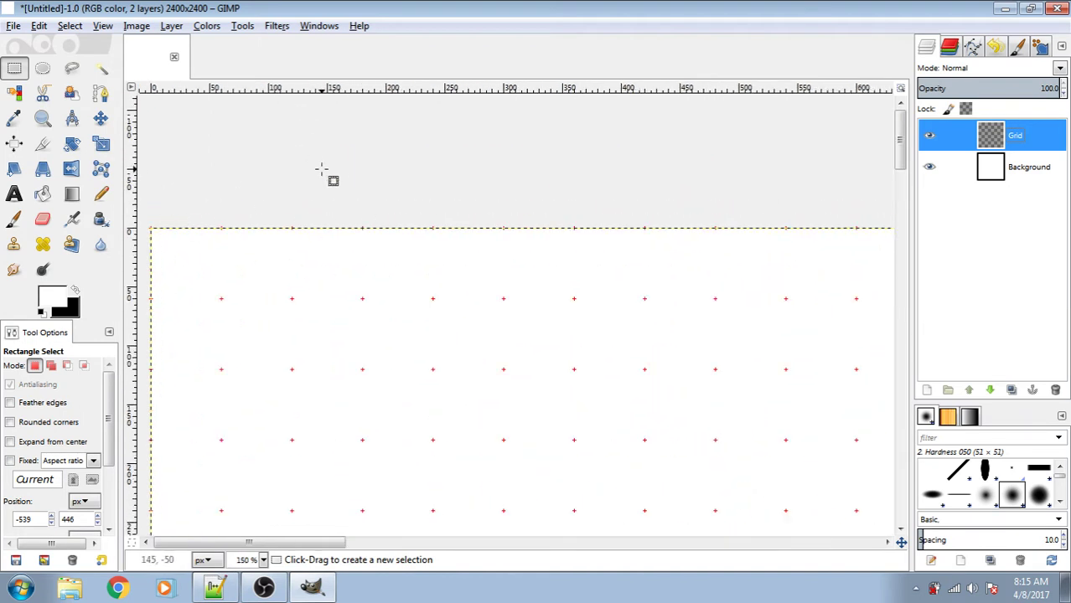
scroll(311, 165, down, 3)
scroll(311, 165, down, 1)
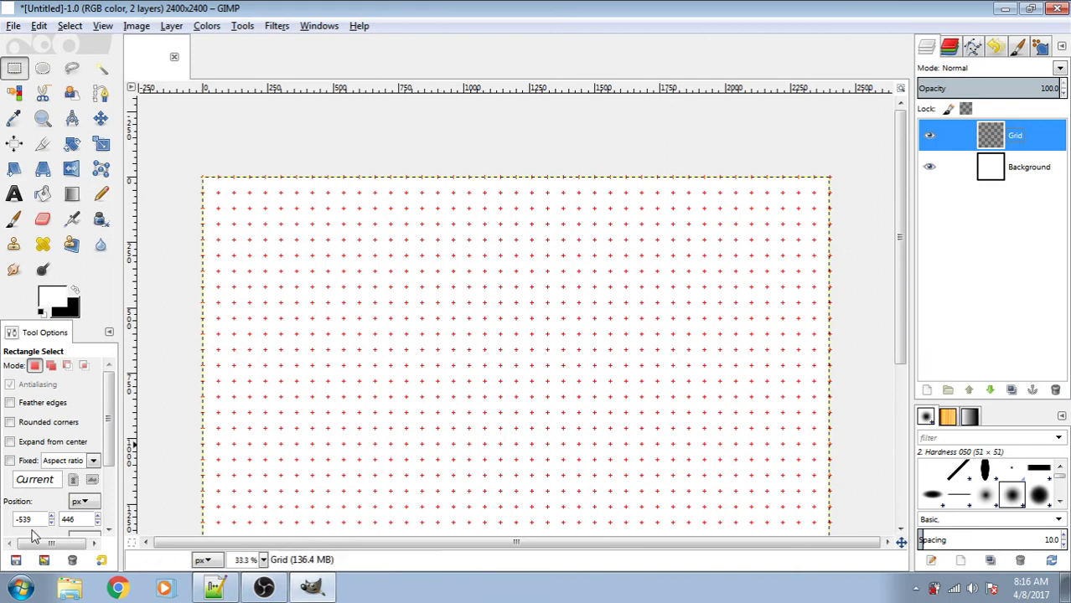
click(20, 589)
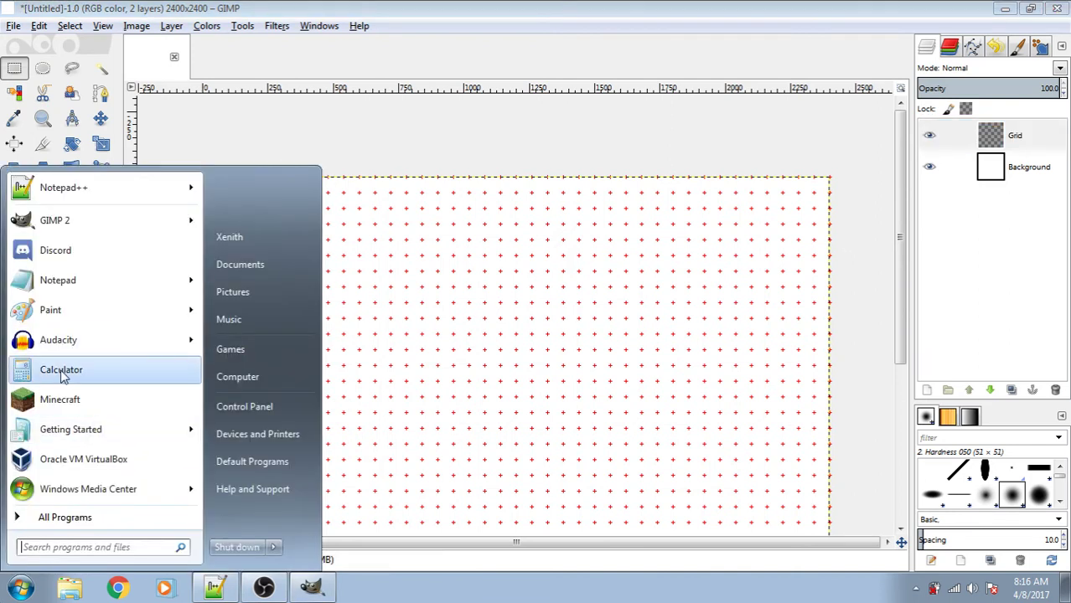
click(61, 372)
click(249, 295)
click(218, 269)
click(230, 325)
click(230, 326)
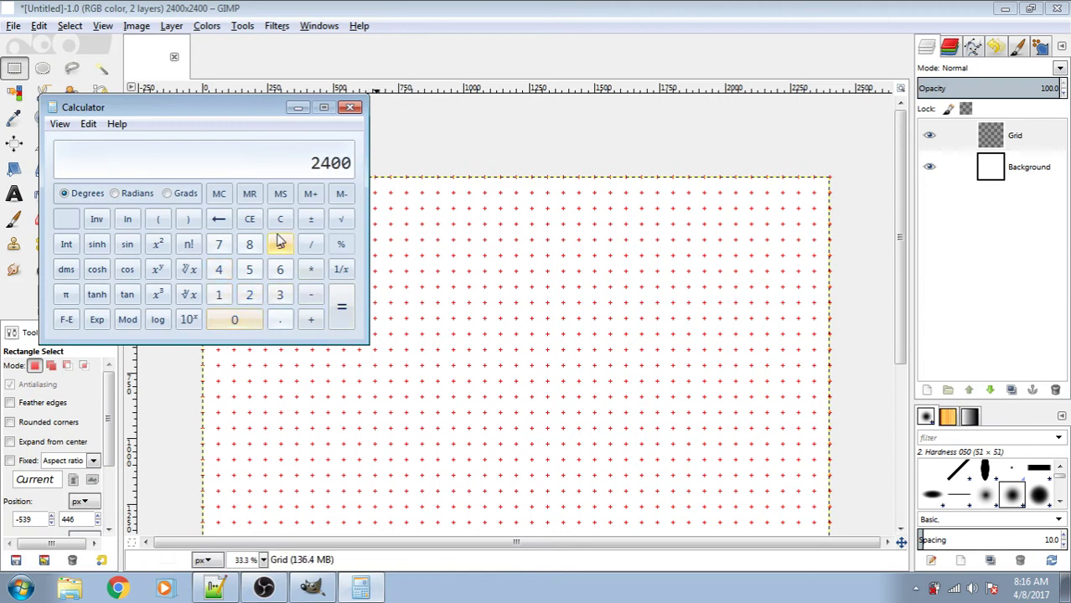
click(311, 244)
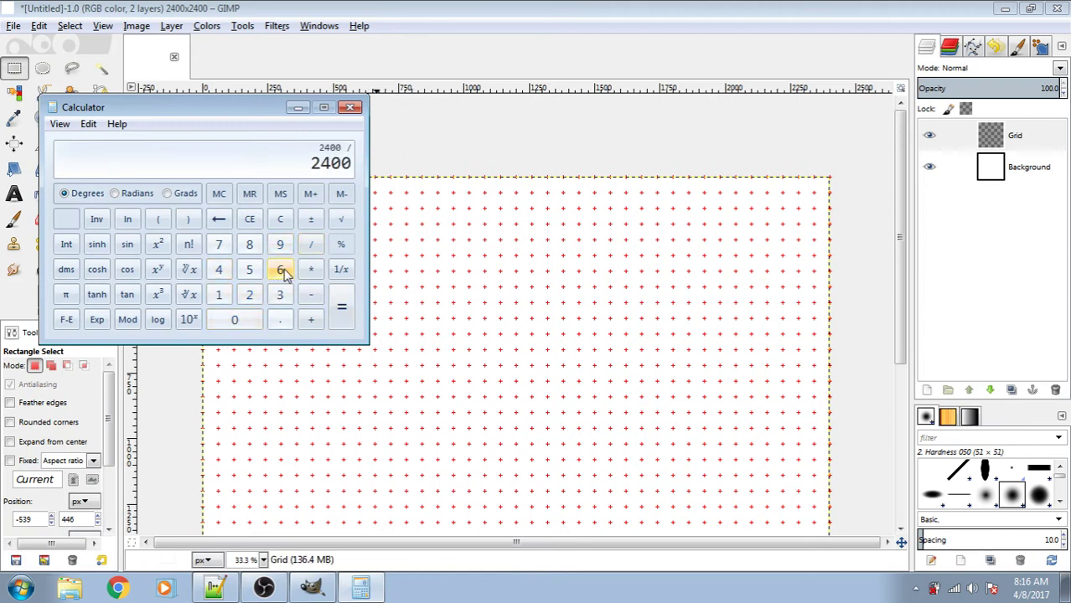
click(283, 271)
click(256, 318)
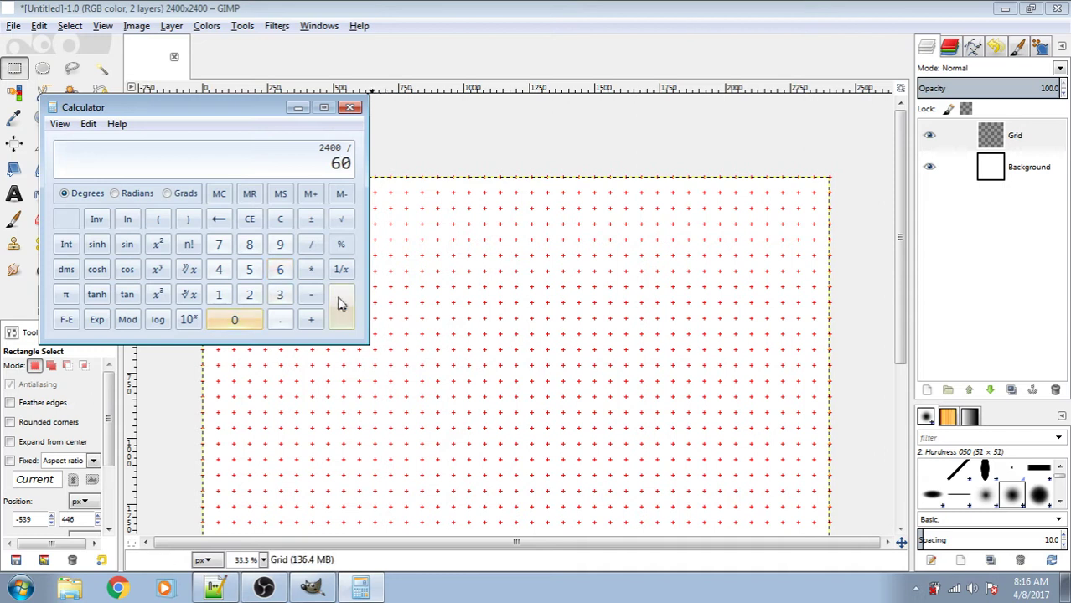
click(342, 303)
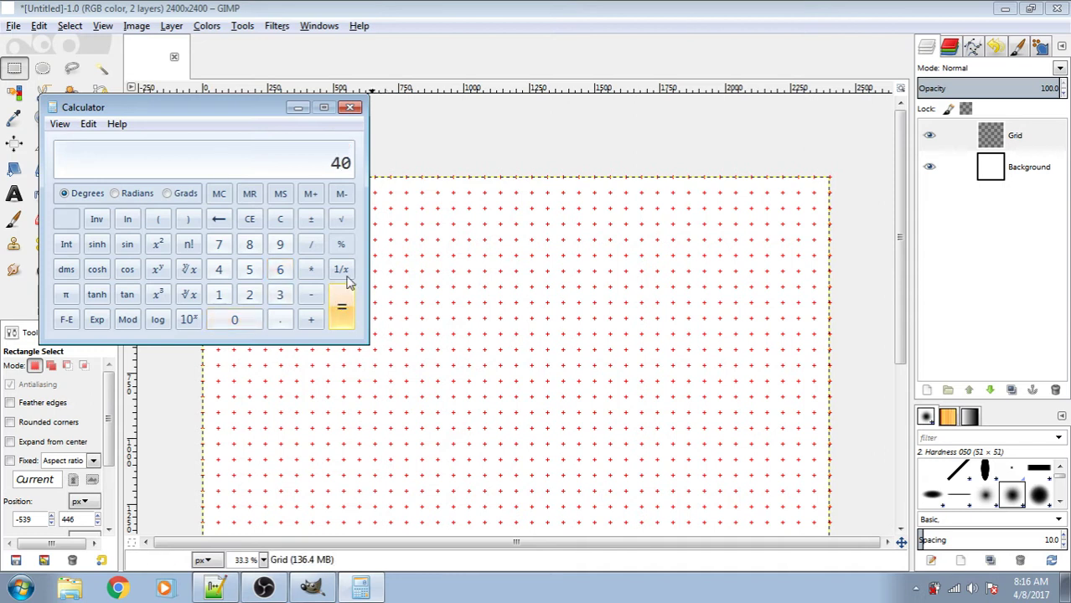
click(311, 245)
click(252, 272)
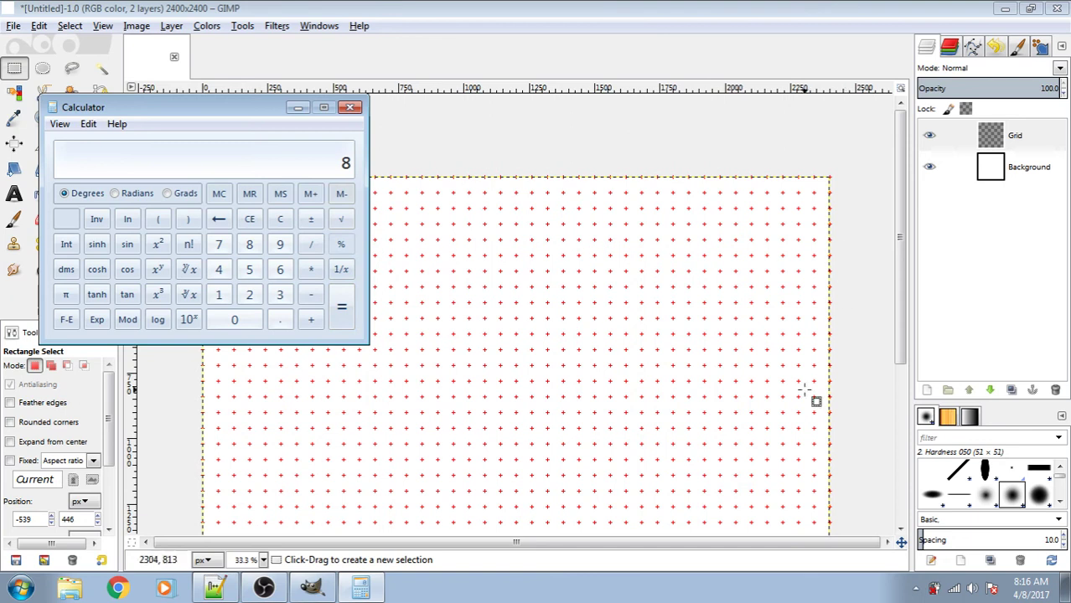
click(350, 107)
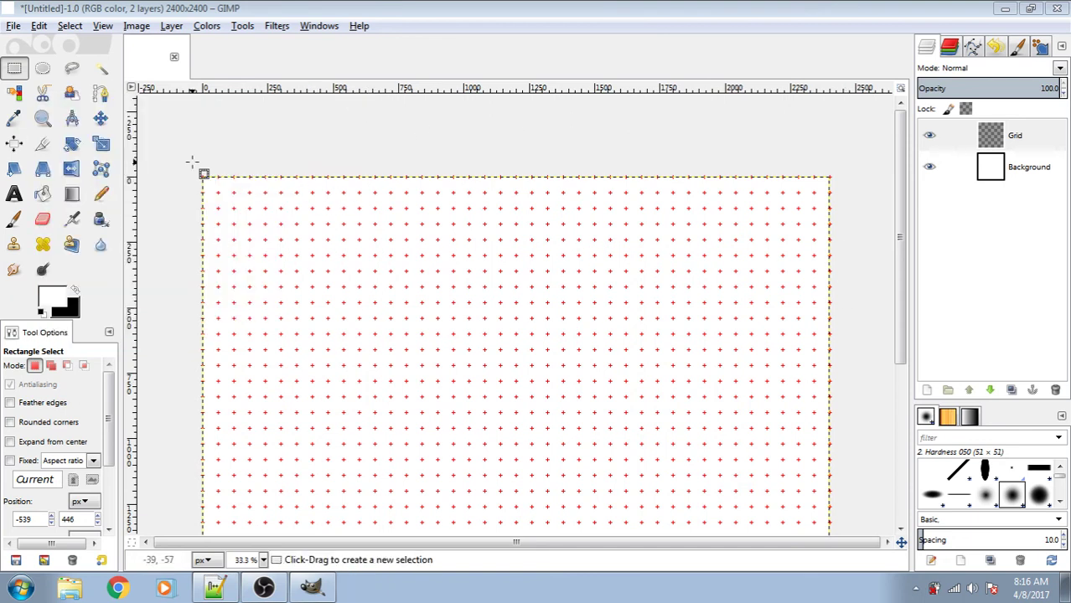
Draw a rough rectangle selection from the image's top-left corner, then discard it.
ctrl+scroll(202, 191, up, 2)
ctrl+scroll(208, 195, up, 1)
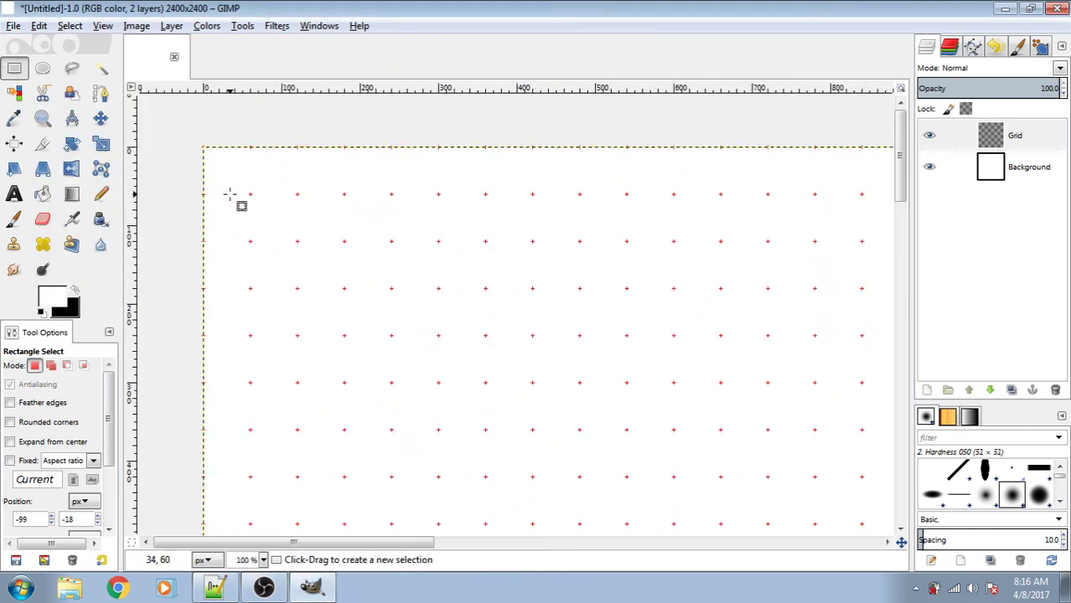
drag(200, 143, 452, 397)
click(531, 149)
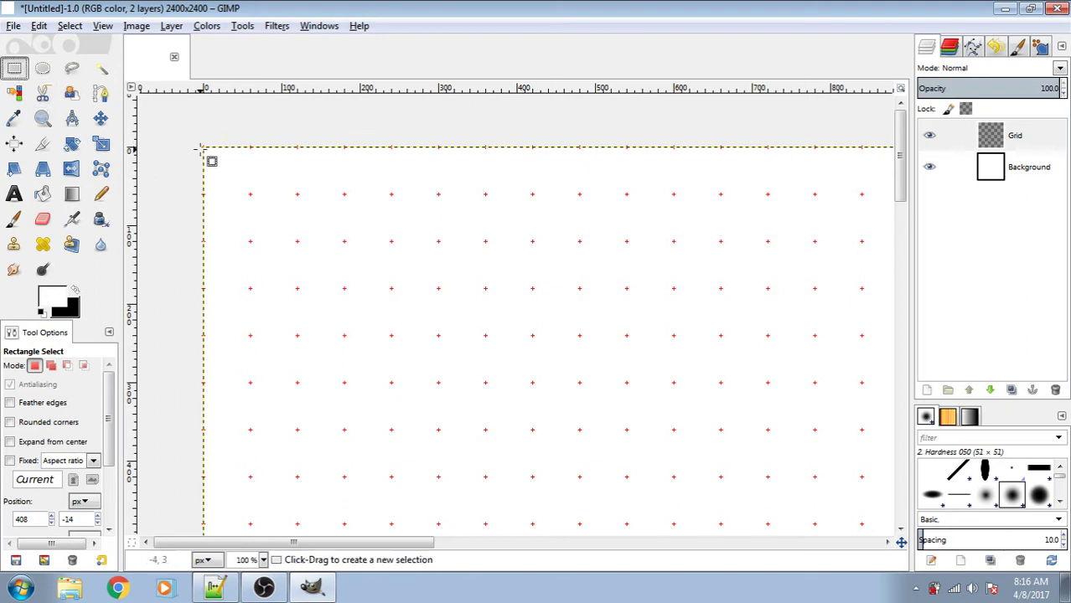
Draw a new selection and adjust its edges to a 300 × 300 px square at 0,0.
drag(204, 148, 437, 385)
scroll(450, 411, up, 8)
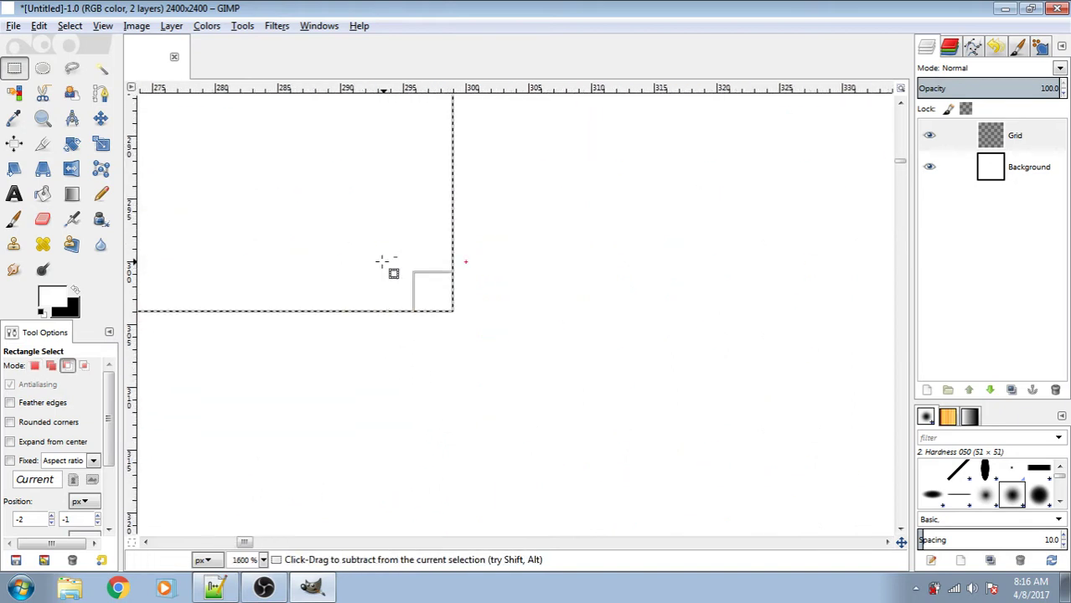
drag(450, 303, 464, 253)
scroll(599, 289, down, 8)
scroll(253, 275, up, 8)
mouse_move(268, 435)
mouse_down()
mouse_move(248, 444)
mouse_move(258, 444)
mouse_up()
scroll(335, 361, down, 5)
scroll(336, 361, down, 3)
scroll(340, 148, up, 8)
drag(303, 208, 305, 228)
scroll(305, 228, down, 10)
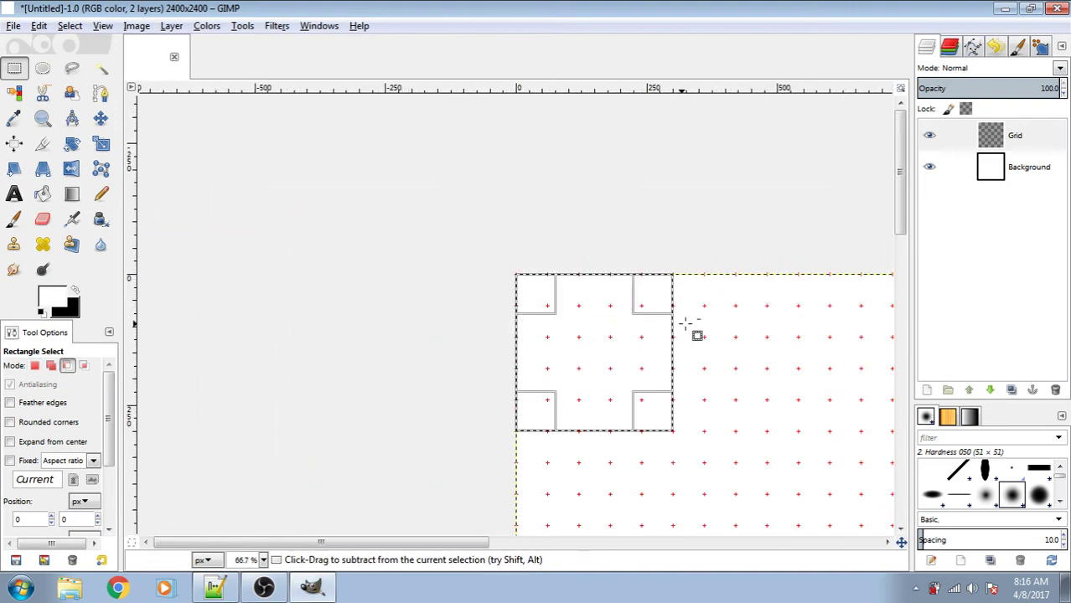
scroll(551, 442, up, 4)
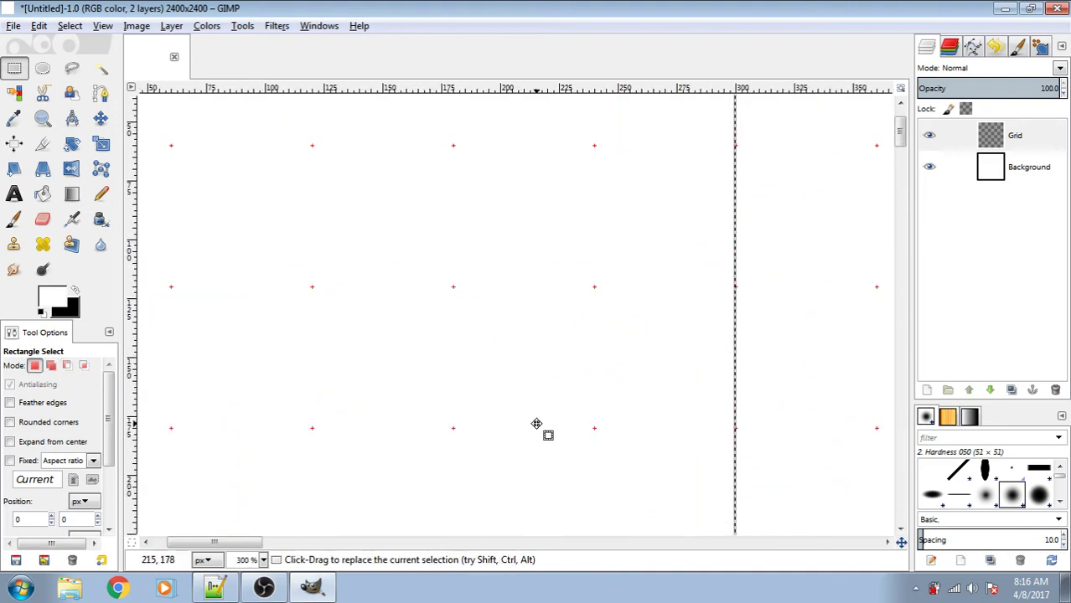
scroll(528, 397, down, 2)
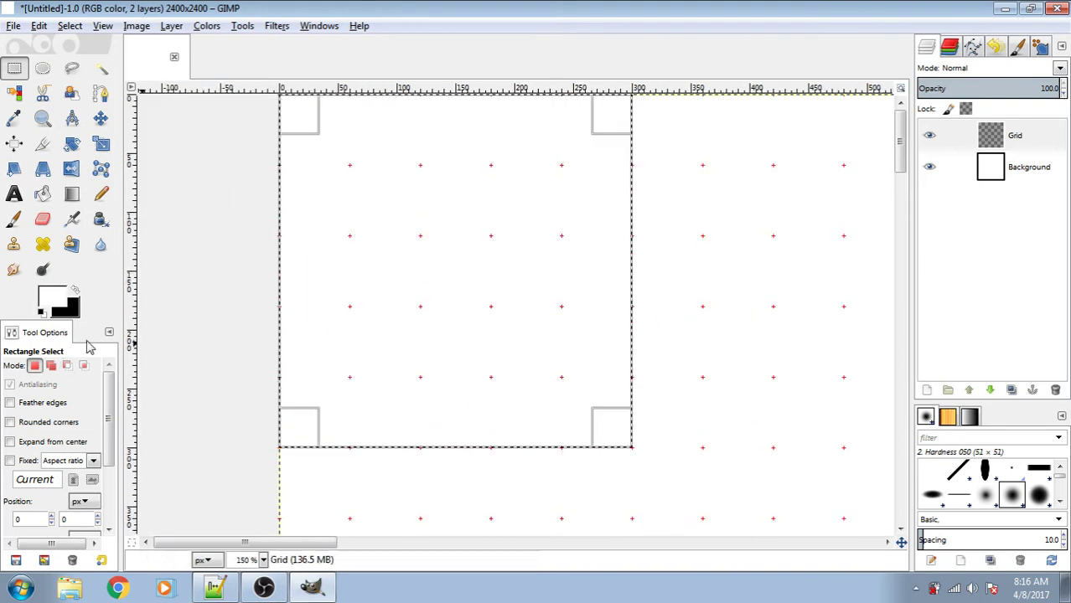
With Bucket Fill active, set the foreground colour to pure red ff0000 for the top-left square.
click(50, 201)
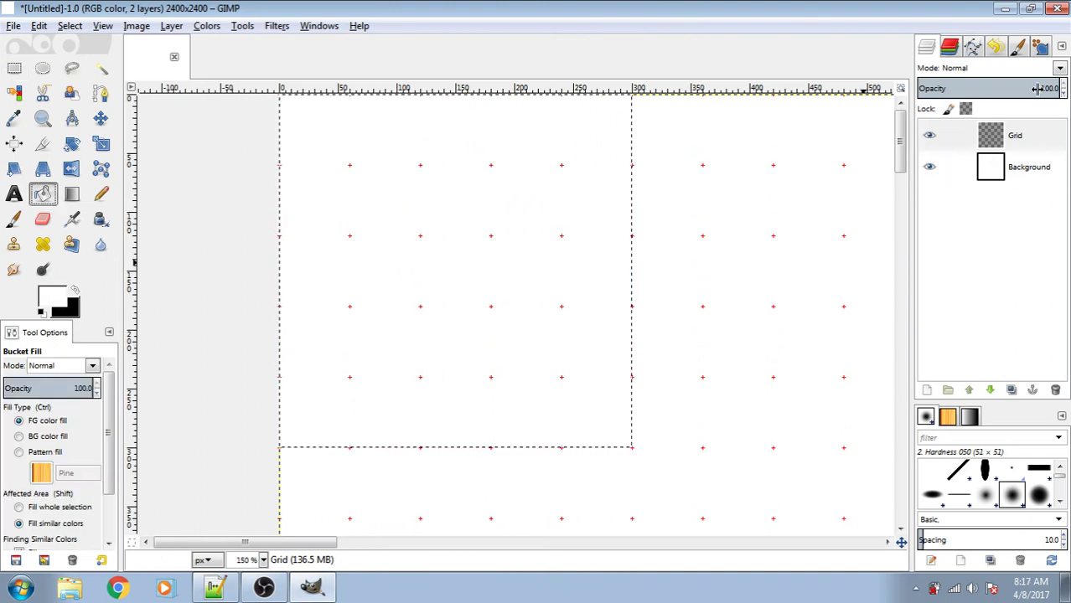
click(68, 297)
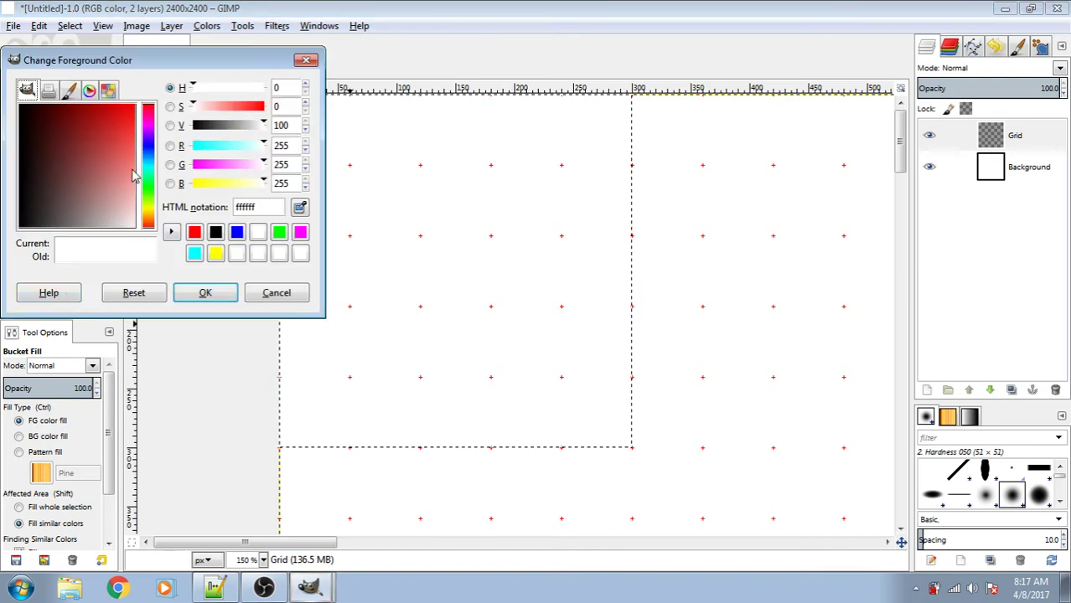
drag(208, 111, 311, 272)
click(219, 285)
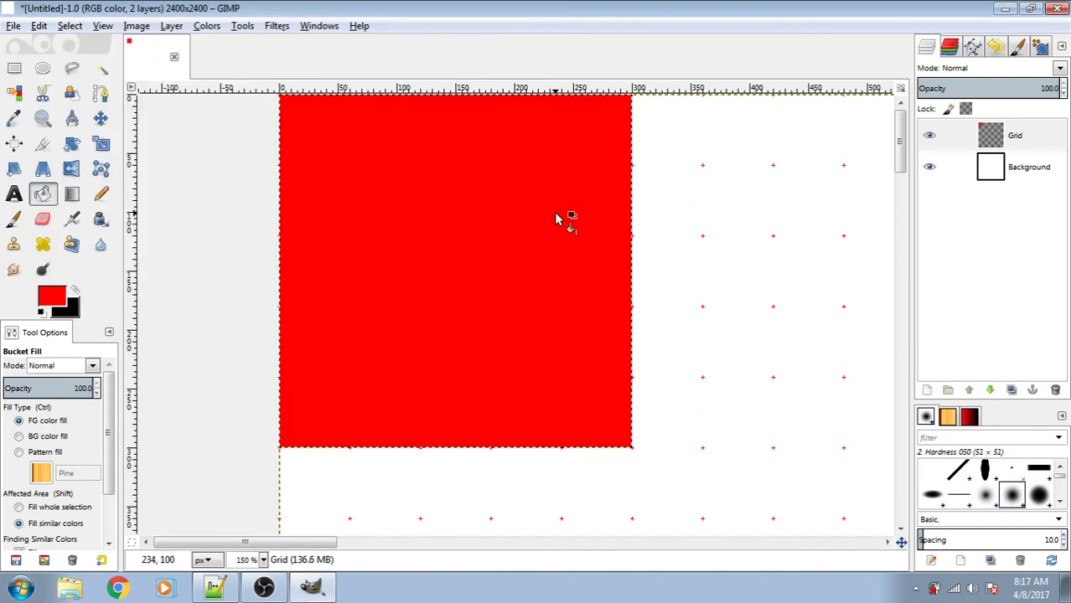
ctrl+scroll(418, 232, down, 2)
ctrl+scroll(387, 232, up, 2)
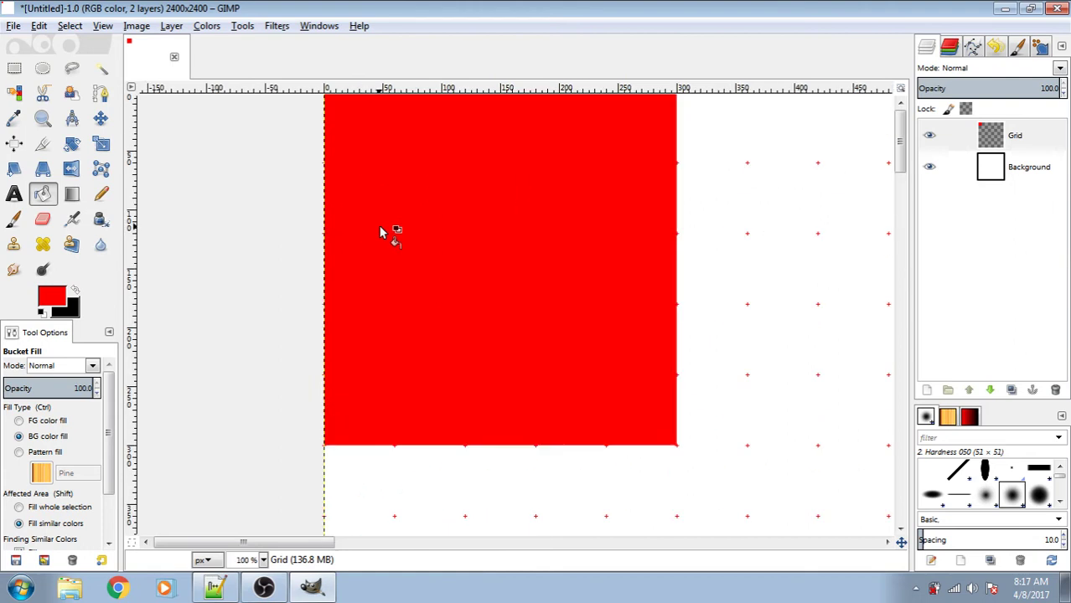
Select a 300 × 300 px square starting at x=300, right of the red block.
click(24, 72)
ctrl+scroll(788, 339, down, 2)
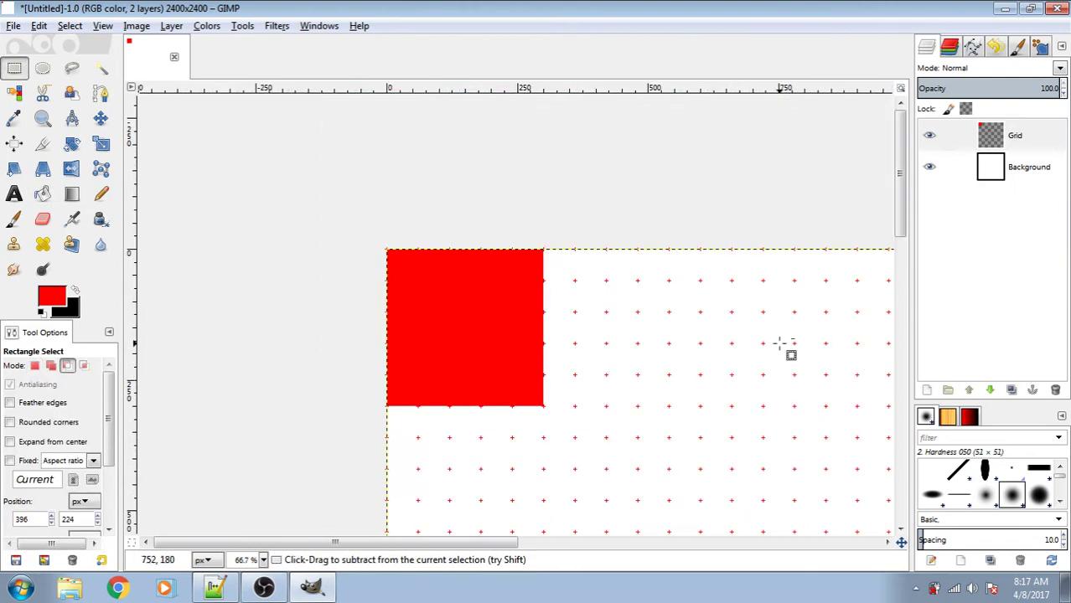
ctrl+scroll(788, 340, up, 2)
drag(241, 136, 529, 490)
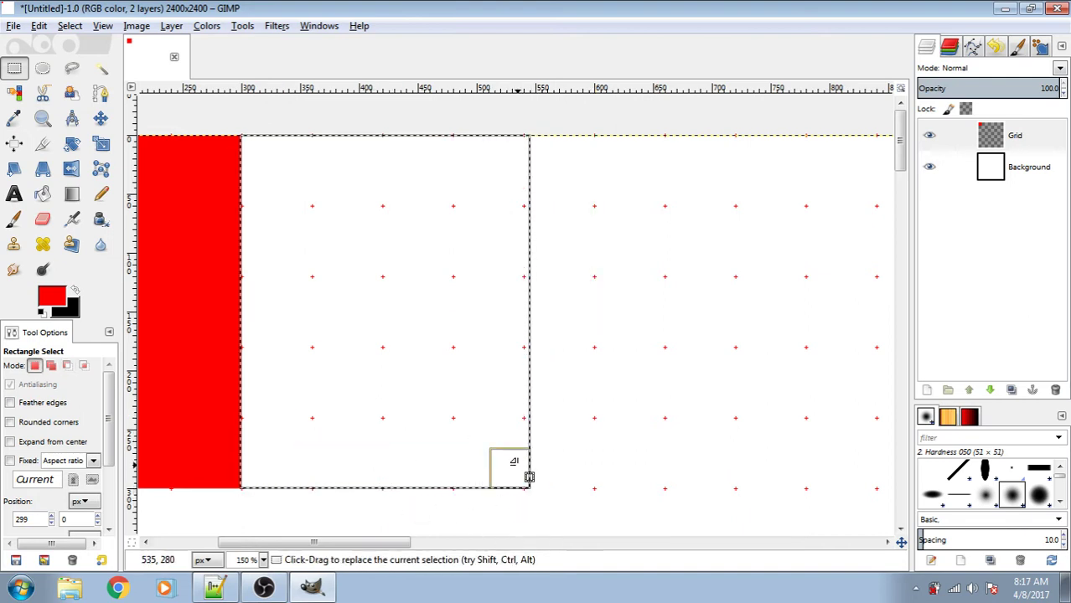
drag(519, 375, 584, 376)
scroll(585, 372, up, 11)
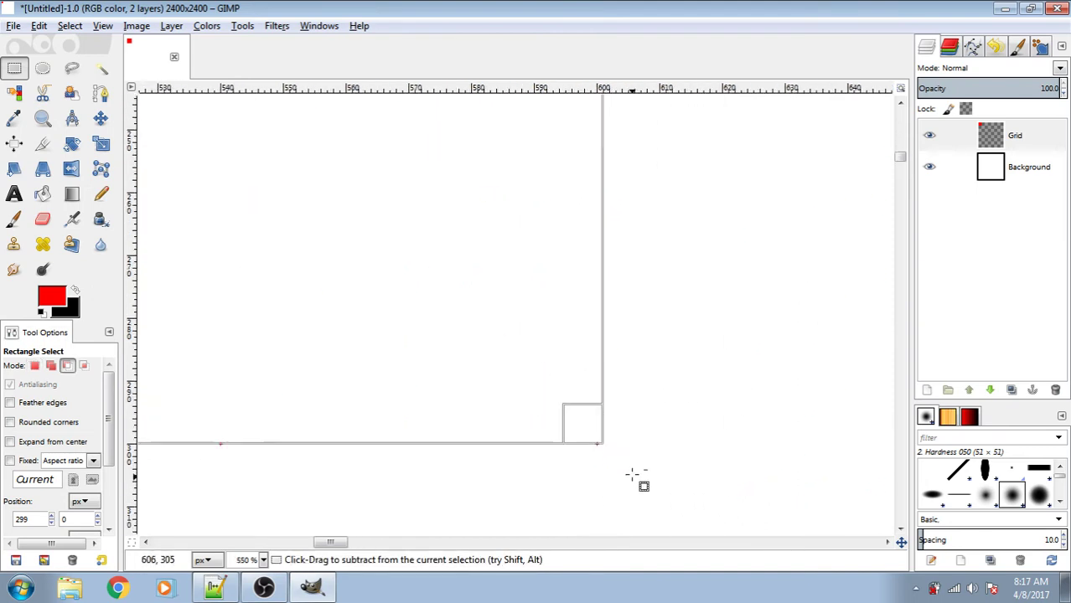
drag(612, 311, 591, 315)
scroll(784, 406, down, 5)
scroll(783, 406, down, 7)
scroll(536, 148, up, 10)
scroll(519, 225, up, 1)
drag(479, 321, 529, 328)
scroll(427, 268, down, 10)
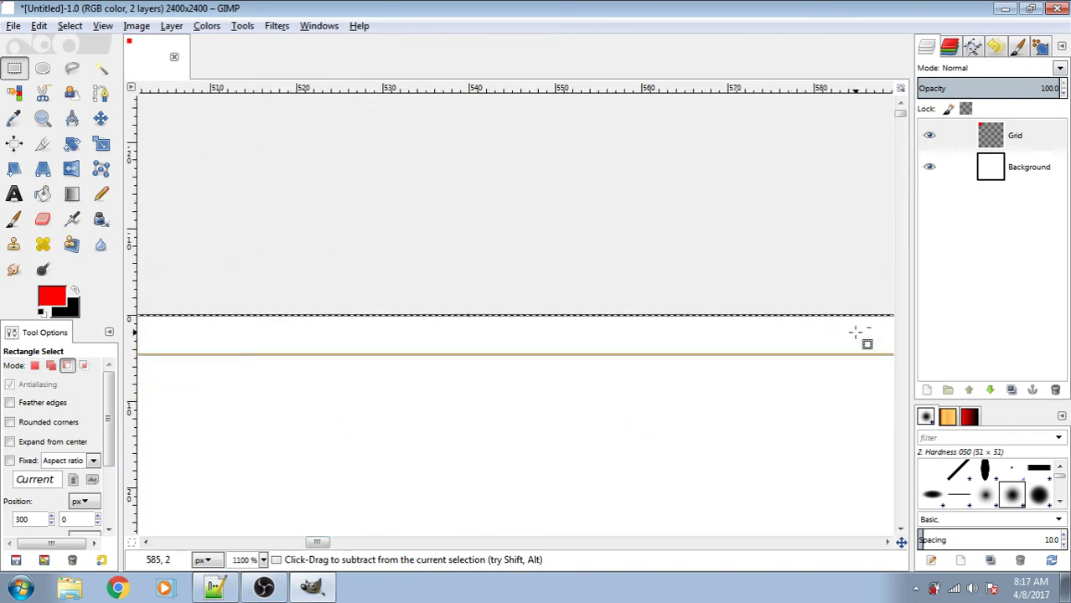
scroll(819, 318, down, 5)
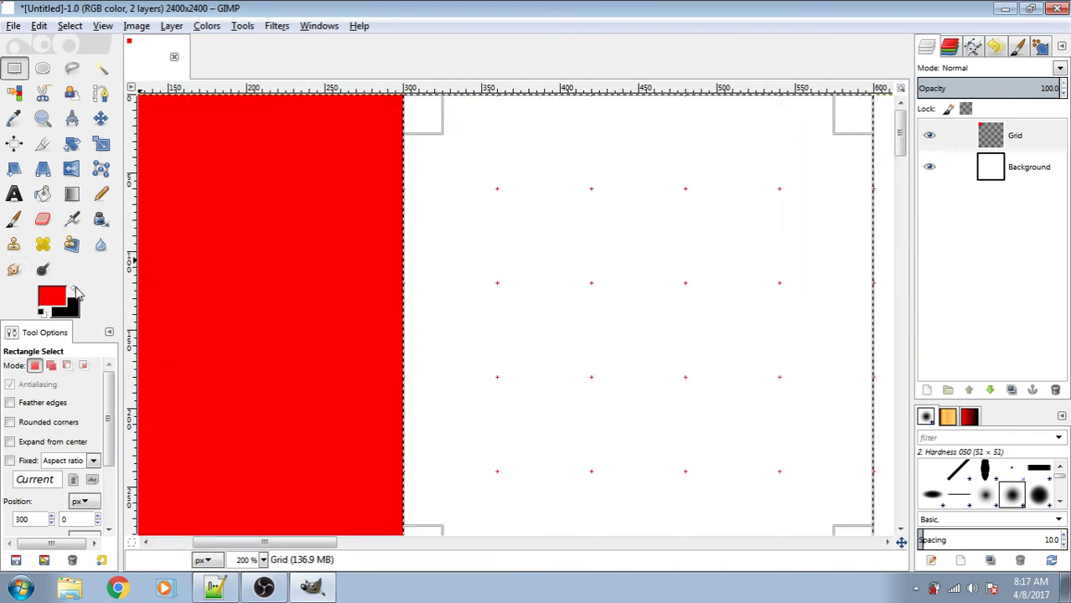
Set the foreground colour to blue and fill the selected square with it.
click(62, 297)
click(237, 232)
click(205, 292)
click(43, 193)
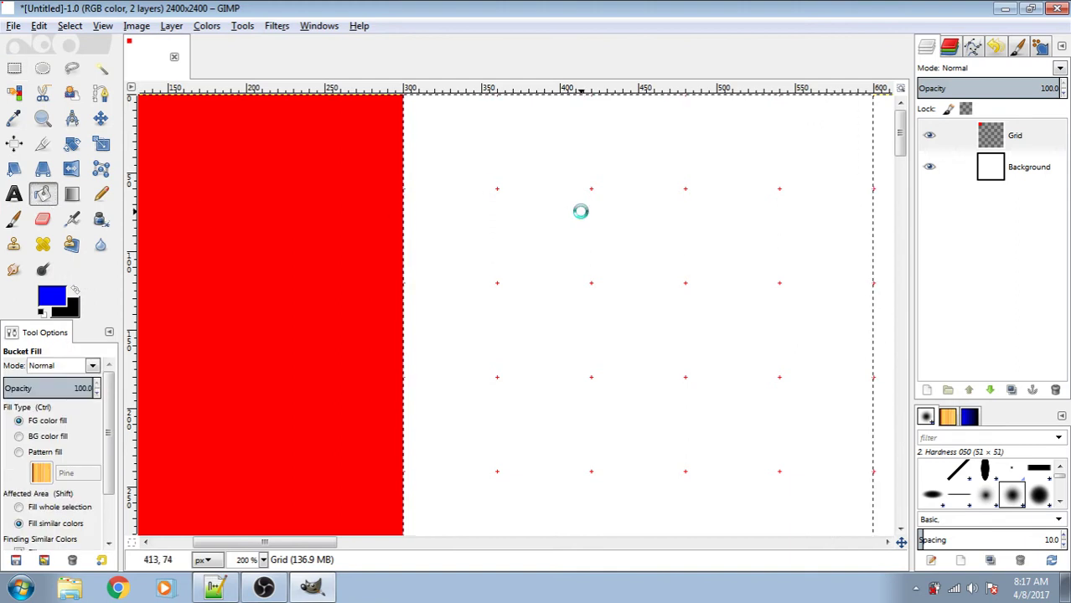
ctrl+scroll(583, 215, down, 4)
scroll(552, 174, up, 2)
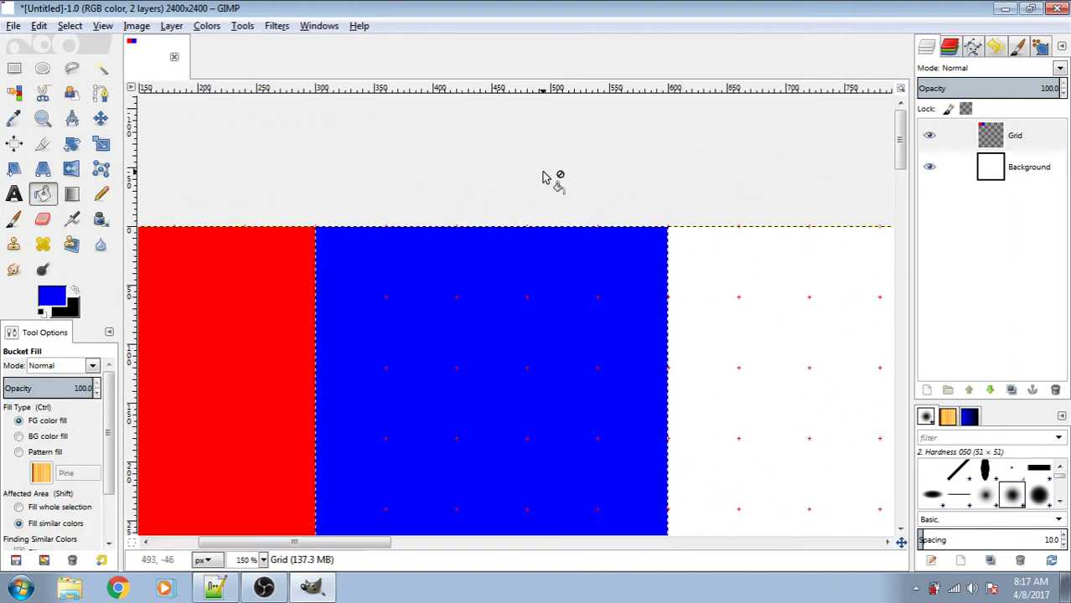
scroll(382, 151, down, 1)
Copy the red-blue pair and anchor a pasted copy right of the original.
key(r)
click(251, 131)
drag(252, 156, 735, 452)
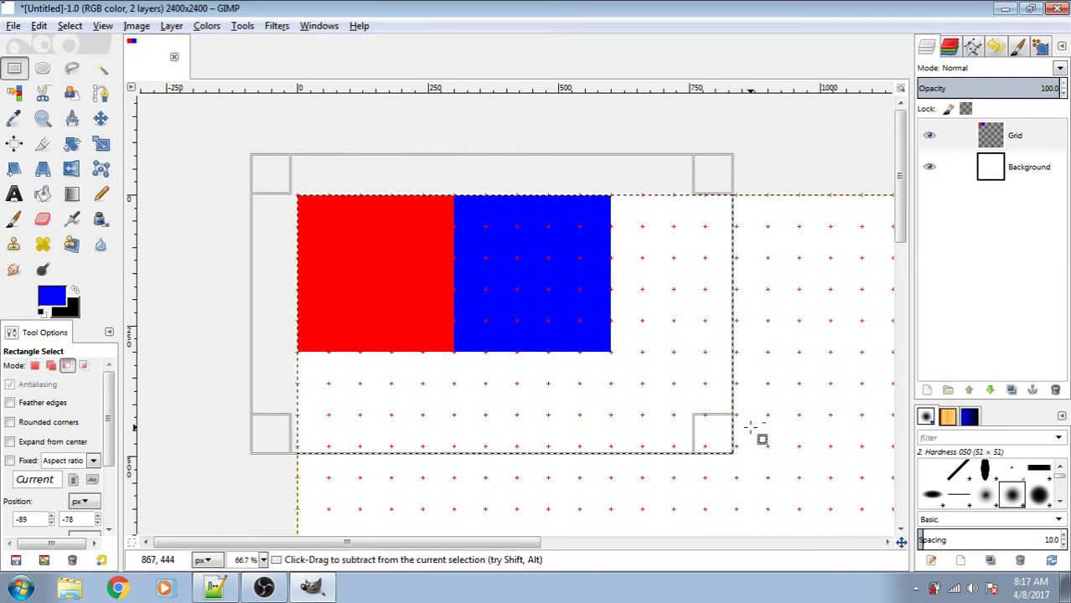
key(ctrl+c)
scroll(789, 222, up, 1)
scroll(636, 199, up, 1)
key(ctrl+v)
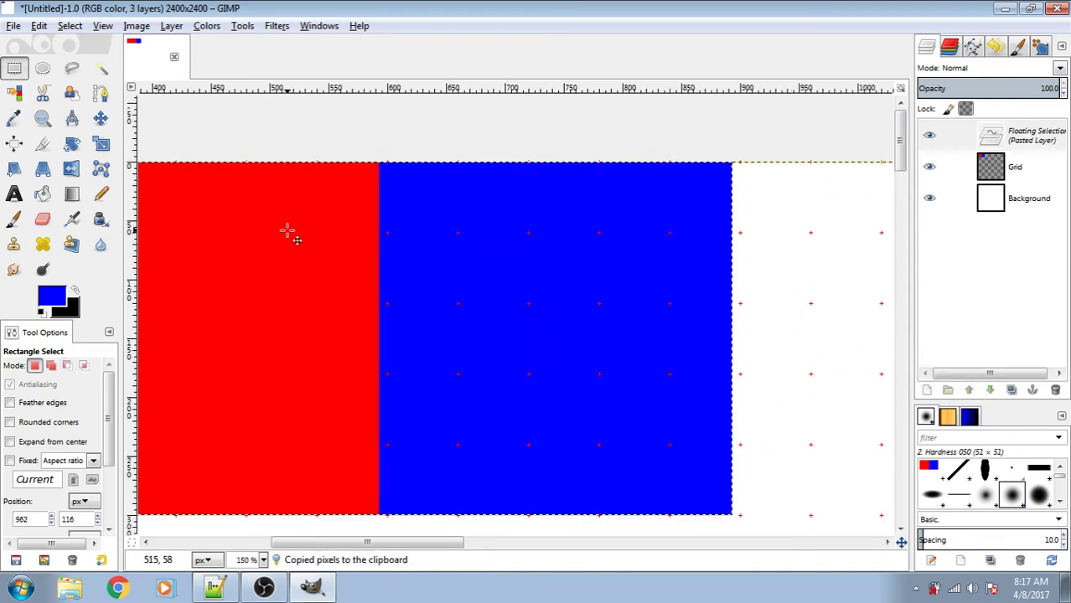
drag(680, 279, 647, 234)
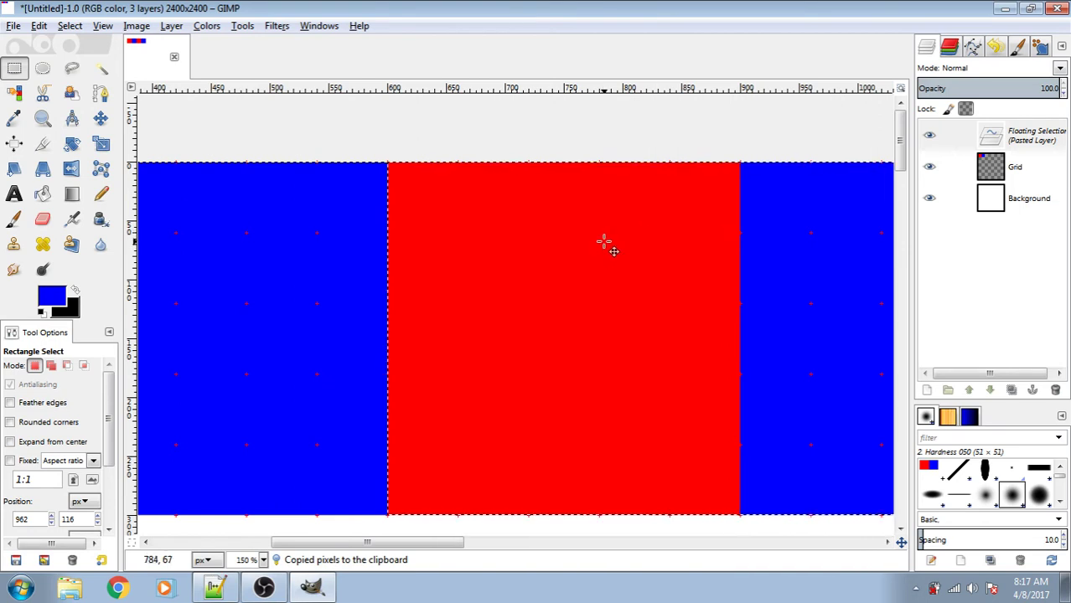
scroll(299, 352, up, 7)
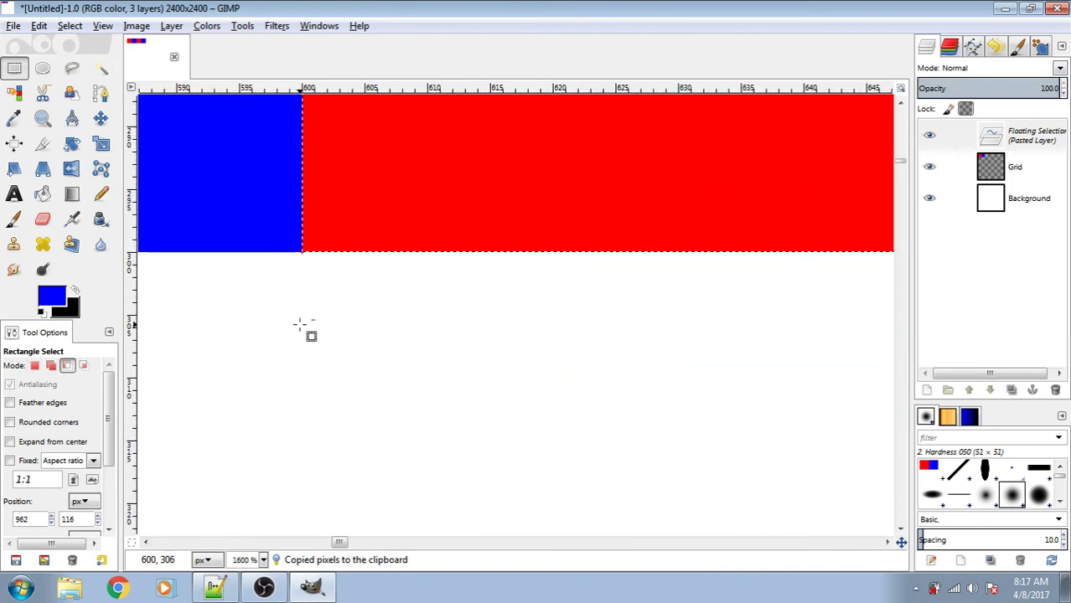
click(338, 261)
scroll(306, 291, down, 10)
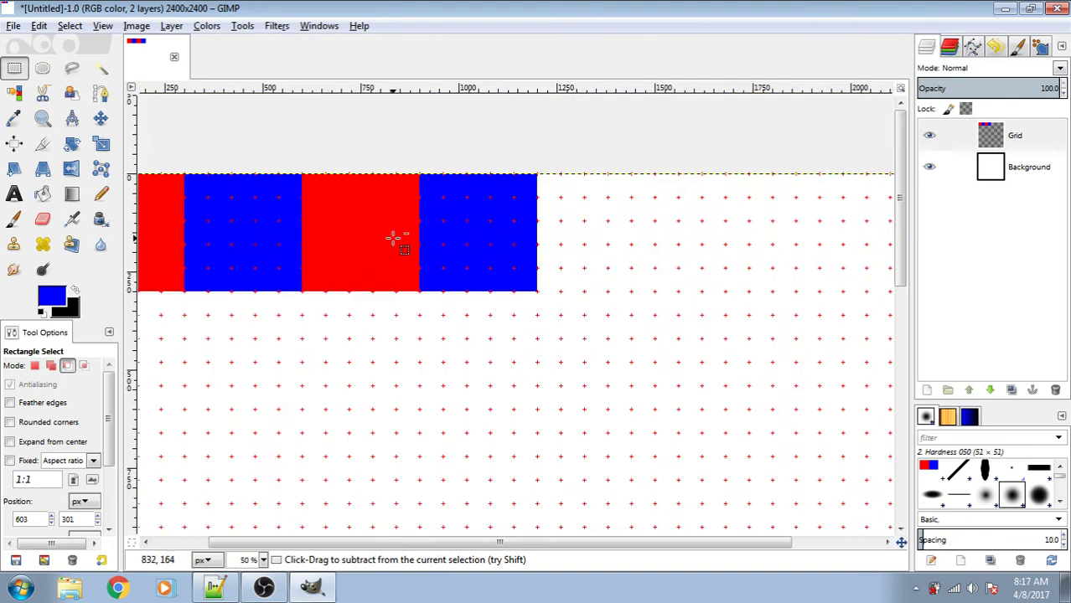
scroll(591, 211, up, 3)
Paste another red-blue copy further along the row, nudge it flush, and anchor it.
key(ctrl+v)
drag(258, 221, 511, 228)
scroll(371, 220, up, 2)
scroll(454, 179, down, 3)
scroll(394, 132, up, 3)
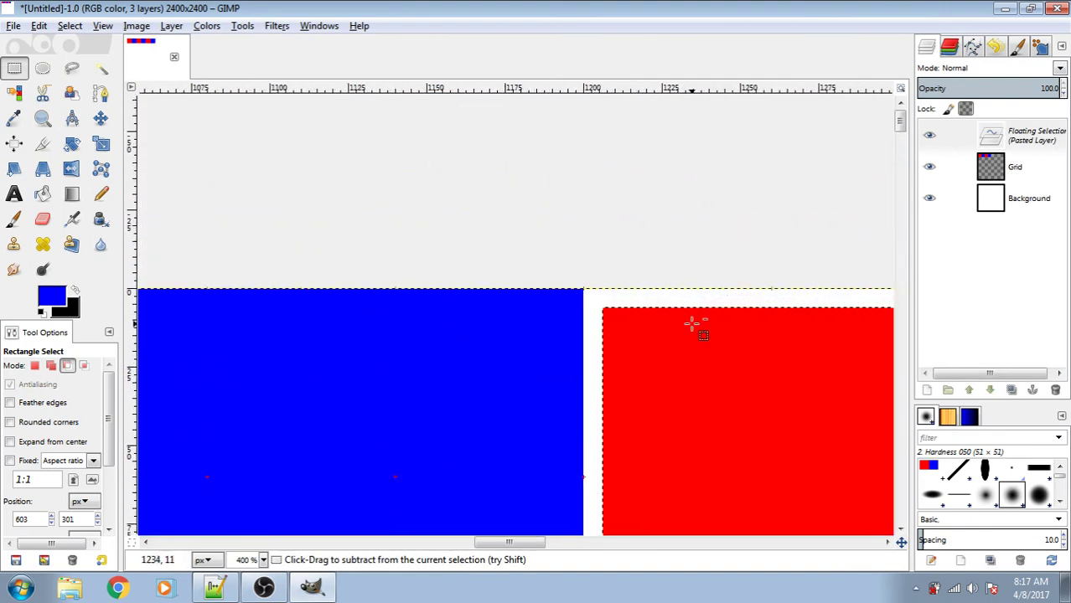
scroll(694, 325, up, 2)
drag(577, 313, 549, 287)
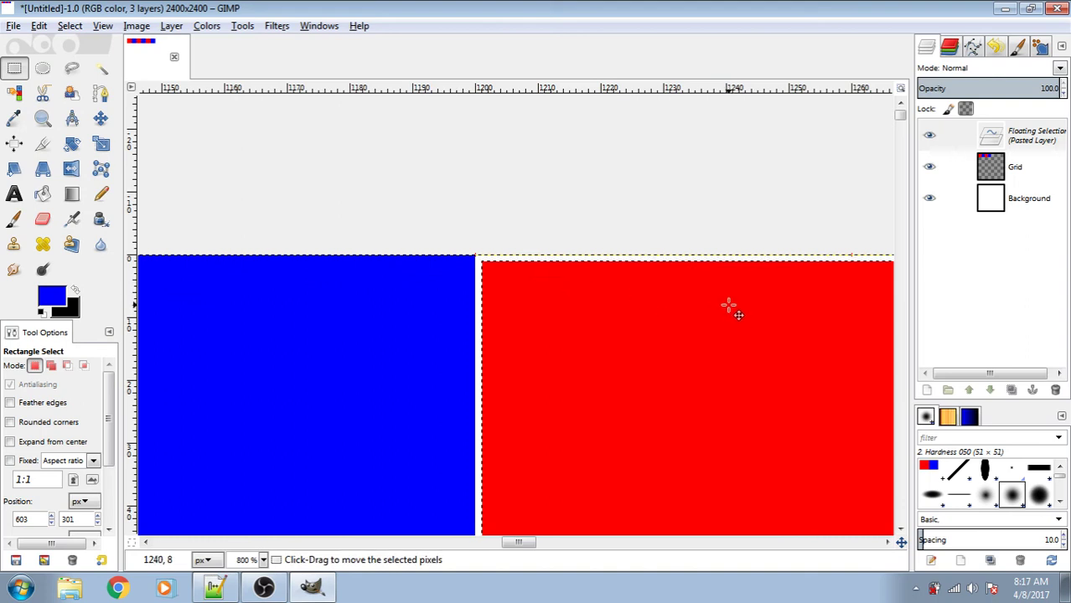
key(Left)
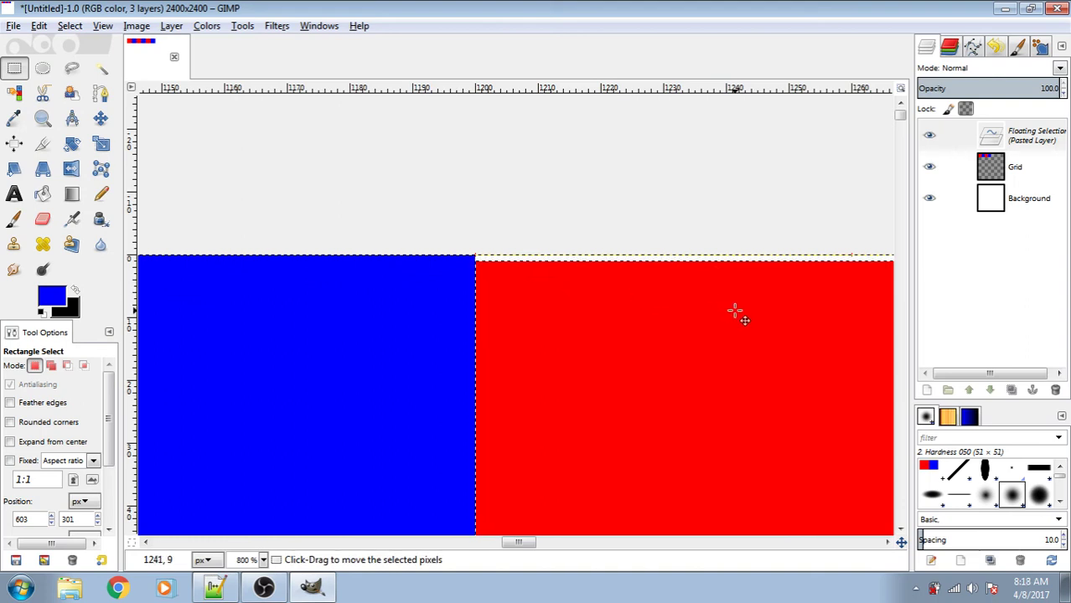
scroll(707, 226, down, 3)
drag(538, 543, 710, 548)
click(810, 244)
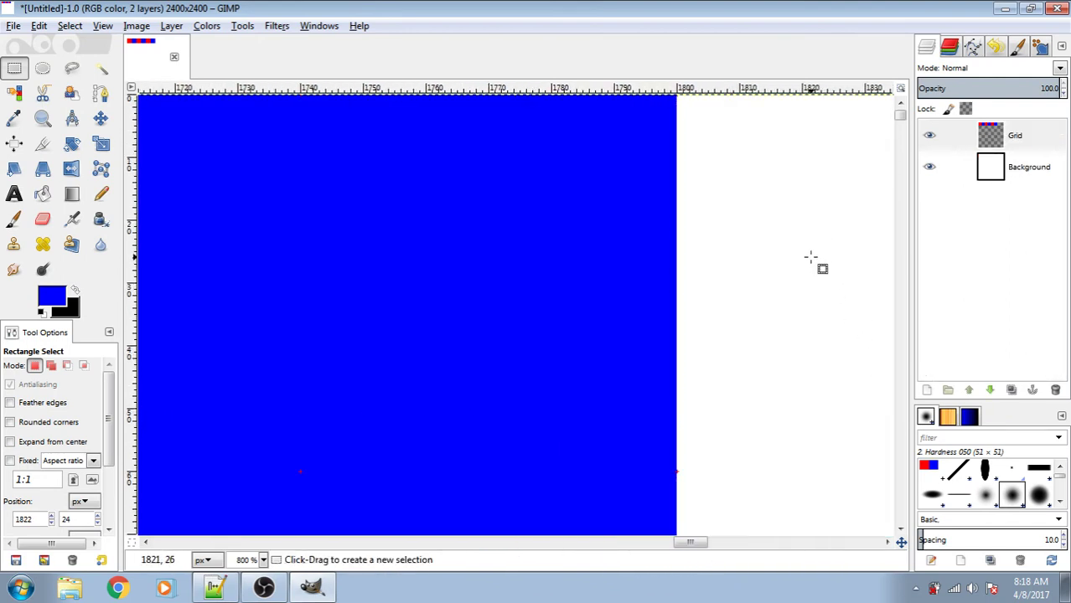
Paste a final red-blue copy at the end of the top row and anchor it.
key(ctrl+v)
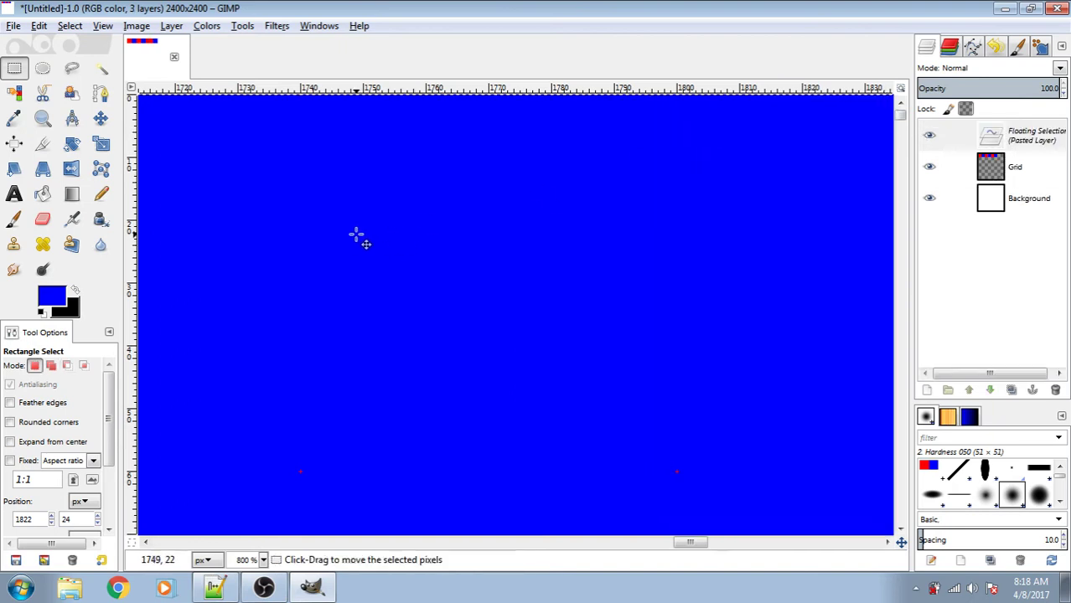
drag(389, 244, 781, 210)
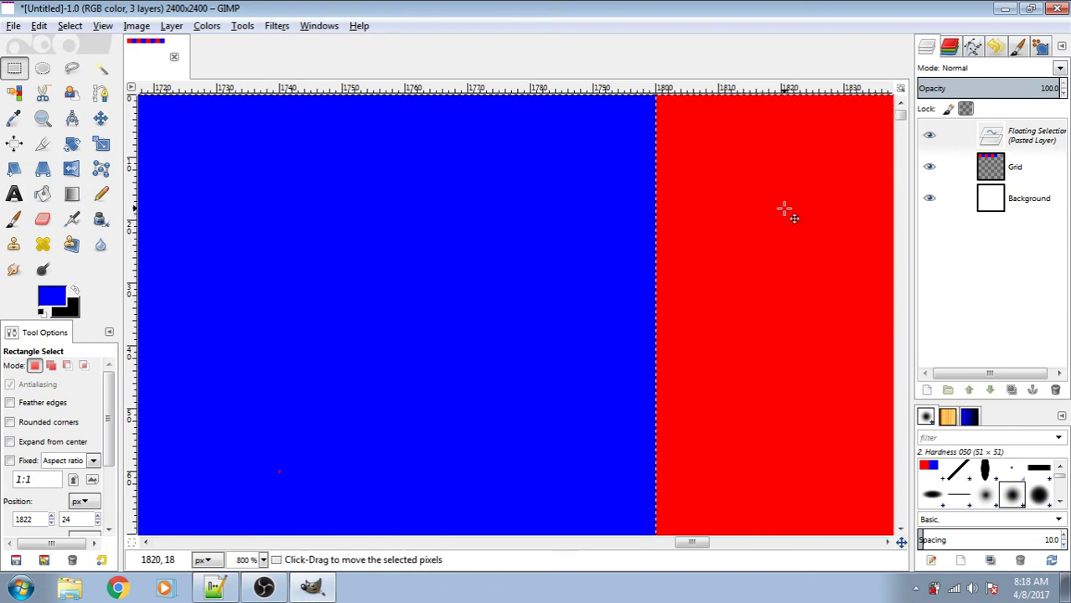
click(608, 220)
scroll(626, 264, down, 5)
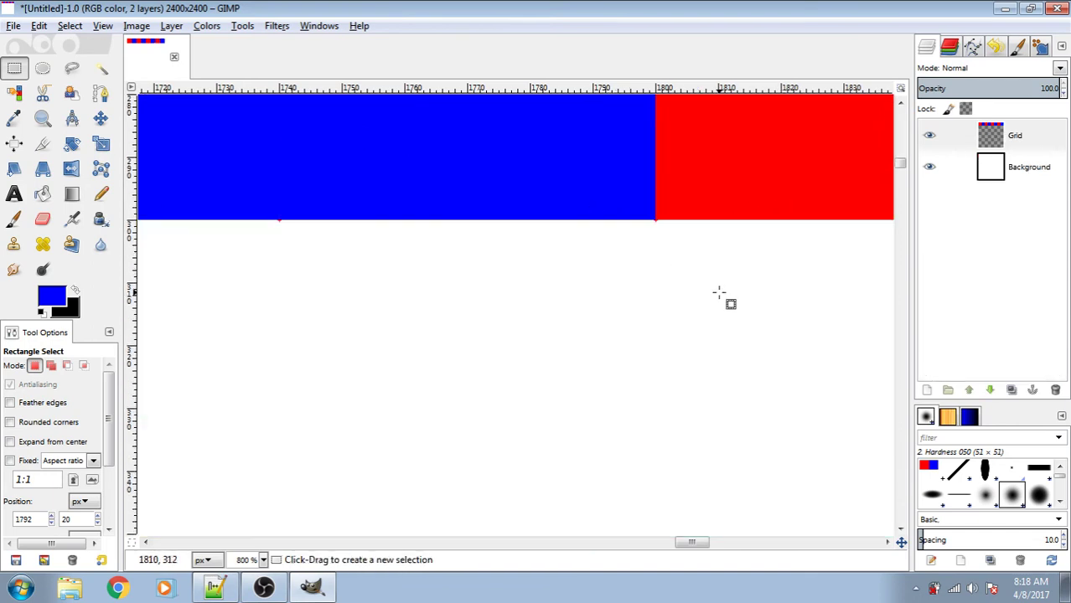
drag(689, 543, 373, 513)
scroll(506, 426, down, 6)
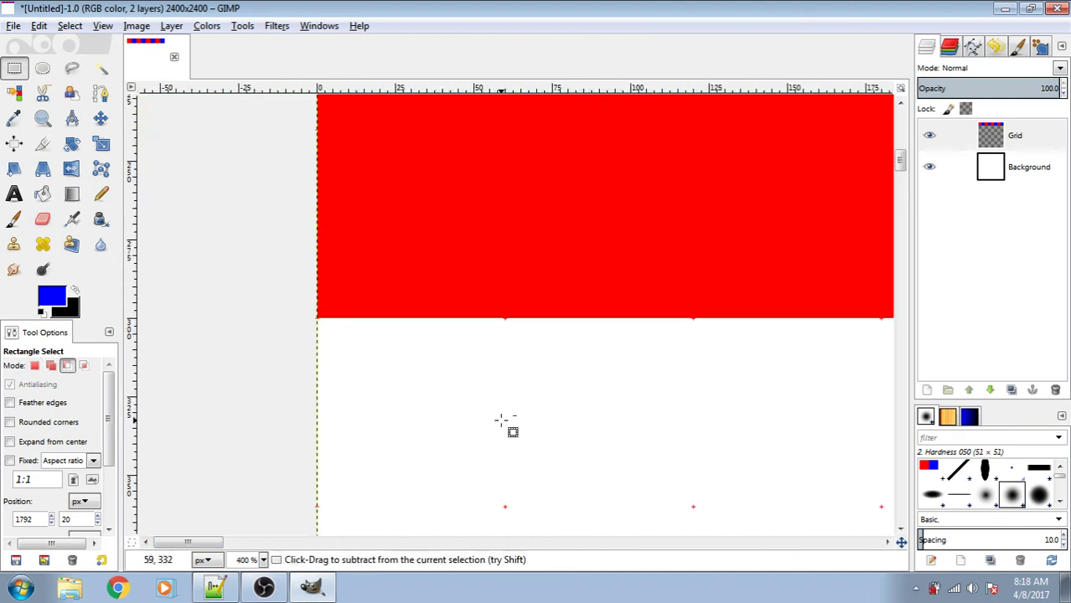
scroll(487, 414, down, 1)
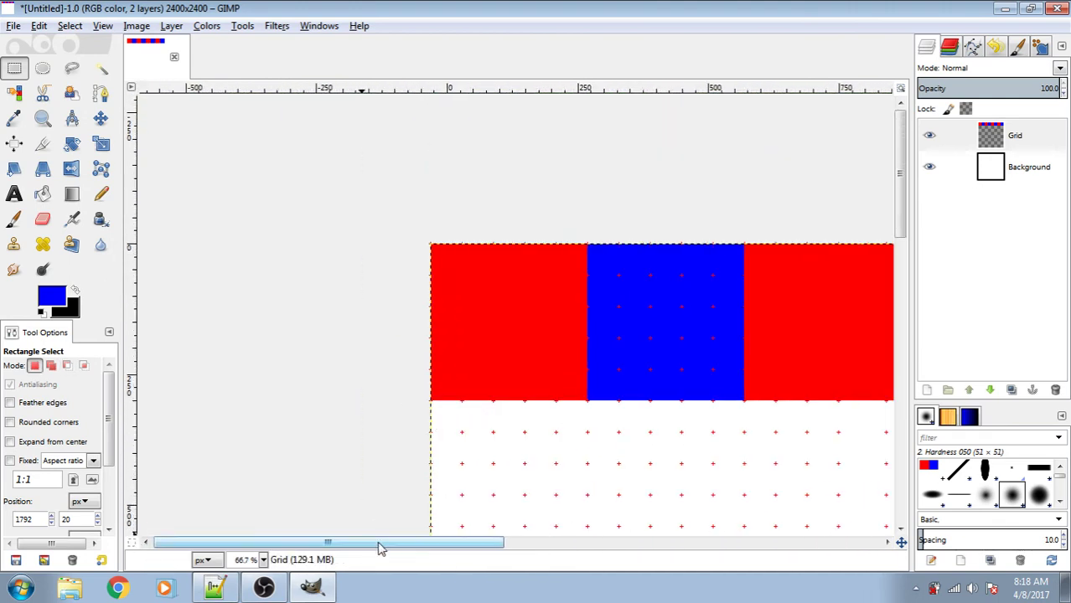
Select the top row of red and blue squares and copy it.
scroll(437, 543, right, 5)
scroll(433, 425, down, 3)
drag(228, 281, 780, 390)
key(ctrl+c)
scroll(245, 421, up, 2)
scroll(479, 356, up, 3)
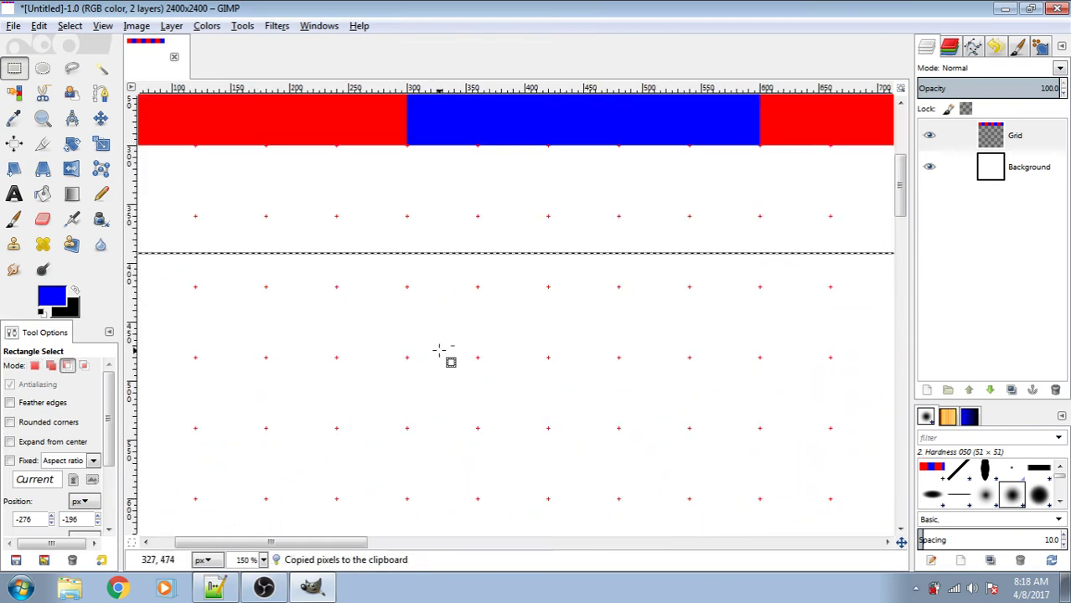
scroll(323, 278, down, 3)
scroll(498, 366, up, 1)
scroll(498, 366, up, 1)
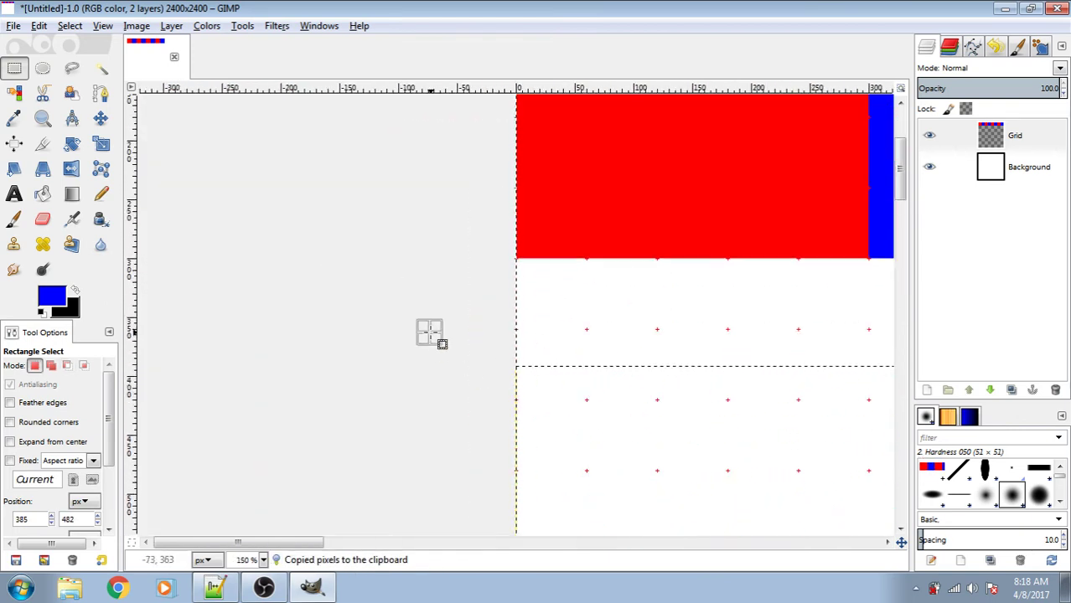
Paste the row beneath the first, shifted so blue sits under red, and anchor it.
key(ctrl+v)
scroll(531, 449, up, 1)
drag(685, 457, 703, 407)
scroll(602, 326, up, 1)
scroll(602, 325, up, 2)
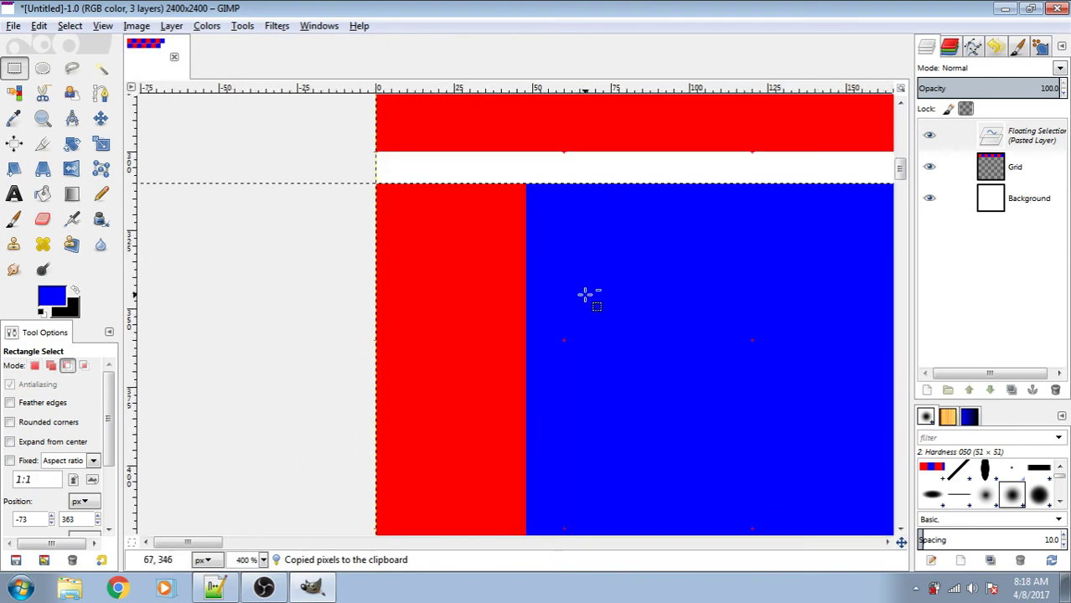
key(Left)
key(Left)
key(Left)
key(Left)
key(Left)
key(Left)
key(Left)
key(Left)
key(Left)
key(Left)
key(Left)
key(Left)
key(Left)
key(Left)
key(Left)
key(Left)
key(Left)
key(Left)
key(Left)
key(Left)
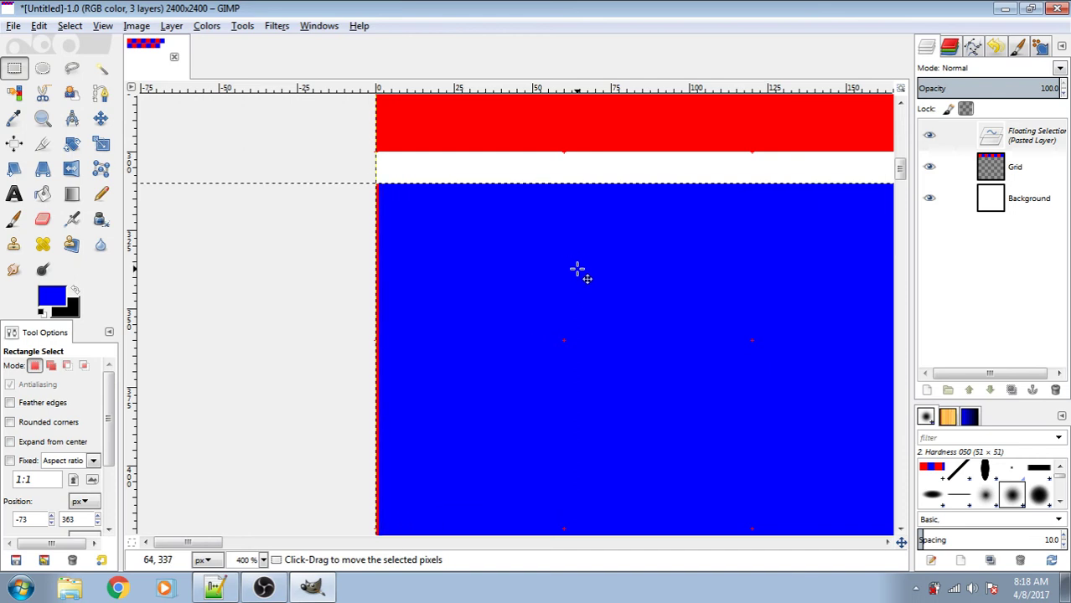
key(Up)
key(Up)
key(Up)
key(Up)
key(Up)
key(Up)
key(Up)
key(Up)
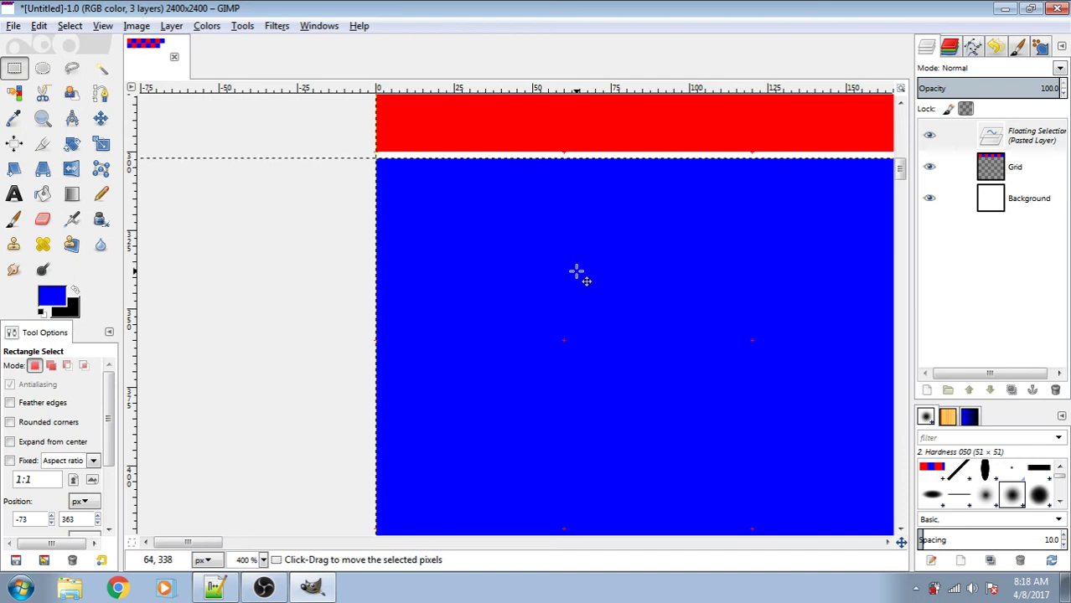
key(Up)
key(Up)
click(337, 120)
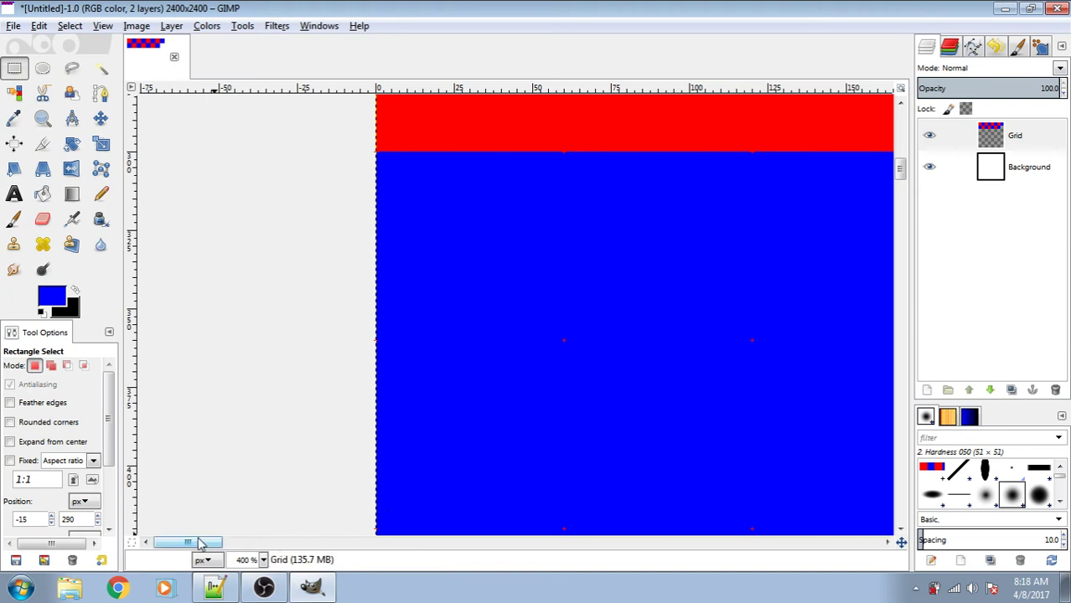
Paste the copied squares again, align them into the second row, and anchor them.
drag(200, 544, 824, 583)
key(ctrl+v)
drag(167, 258, 705, 438)
scroll(469, 317, down, 7)
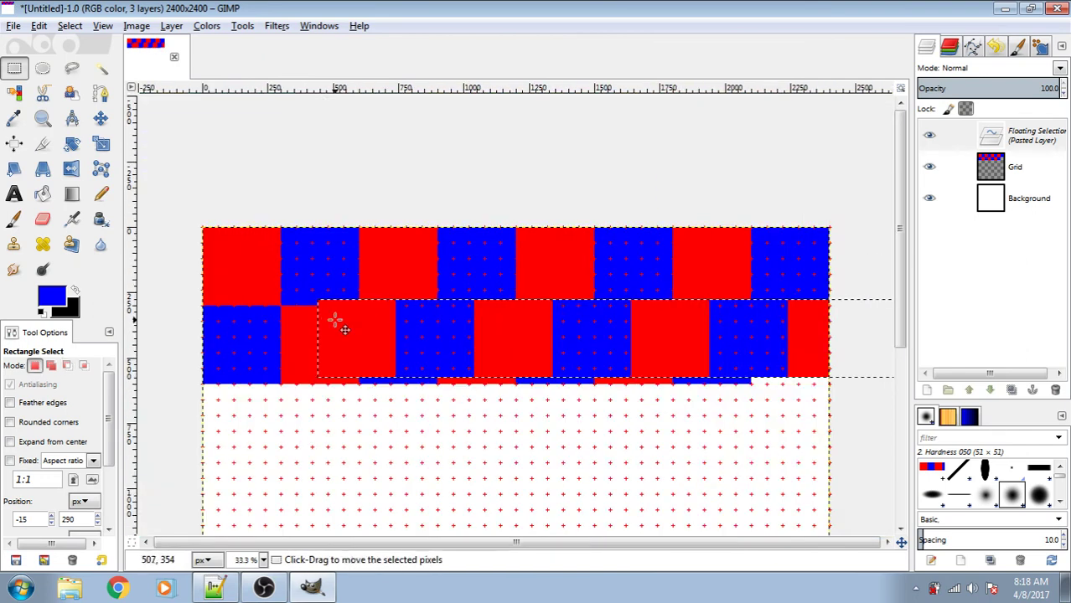
drag(337, 328, 768, 344)
scroll(771, 344, up, 6)
scroll(696, 163, up, 2)
drag(655, 256, 651, 321)
click(537, 216)
Select the filled checker rows at the top and copy them.
scroll(595, 247, down, 7)
scroll(411, 172, down, 3)
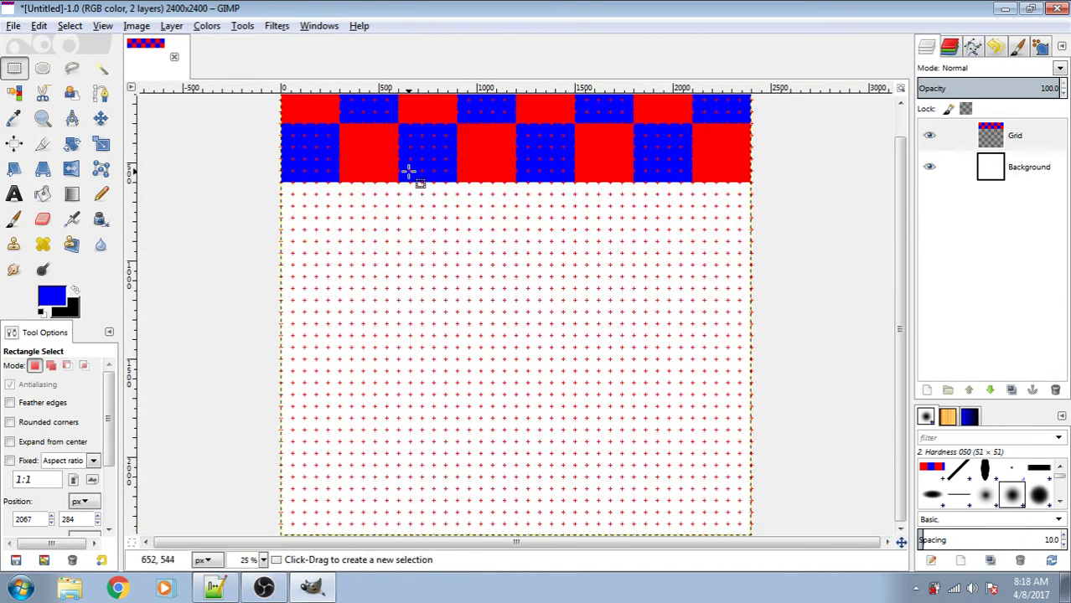
scroll(310, 148, down, 1)
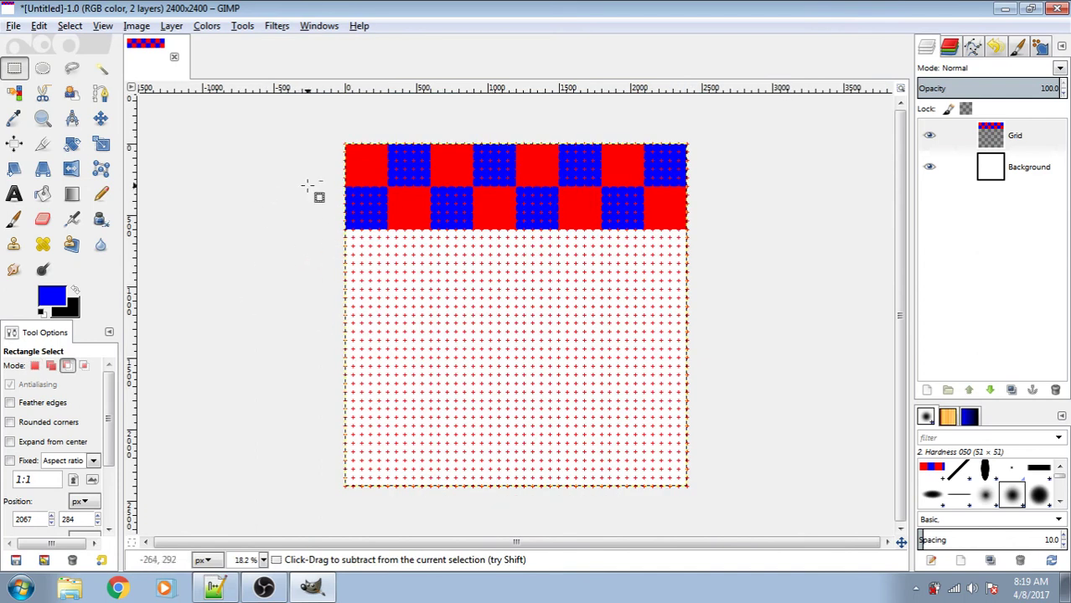
drag(318, 122, 742, 241)
key(ctrl+c)
scroll(348, 267, up, 4)
scroll(462, 316, down, 4)
scroll(227, 287, up, 4)
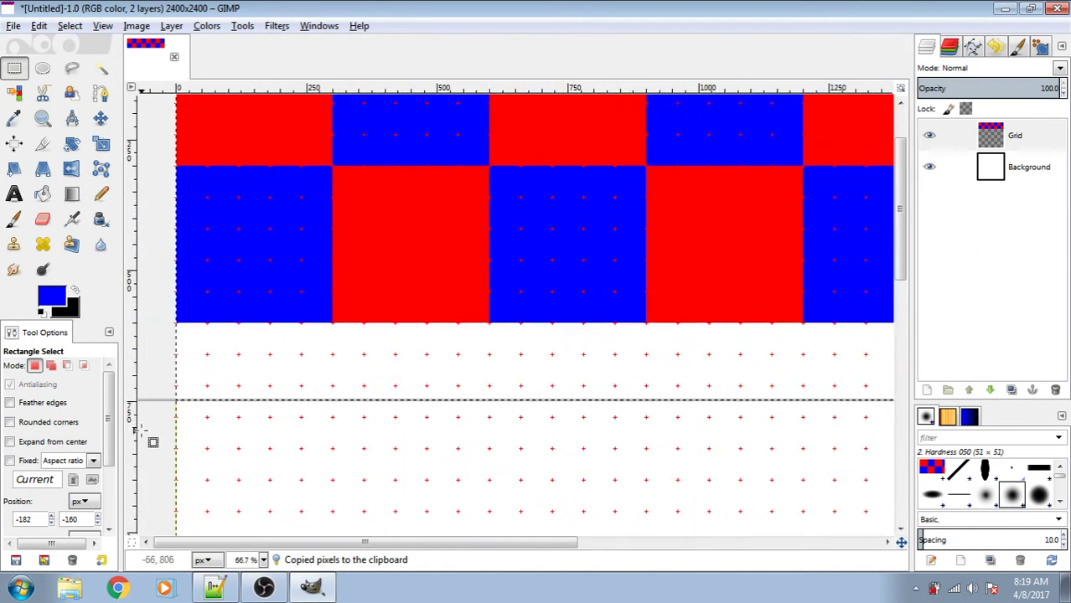
scroll(149, 390, up, 1)
Paste the checker rows, nudge them slightly left, and anchor them on the Grid layer.
key(ctrl+v)
scroll(303, 366, down, 3)
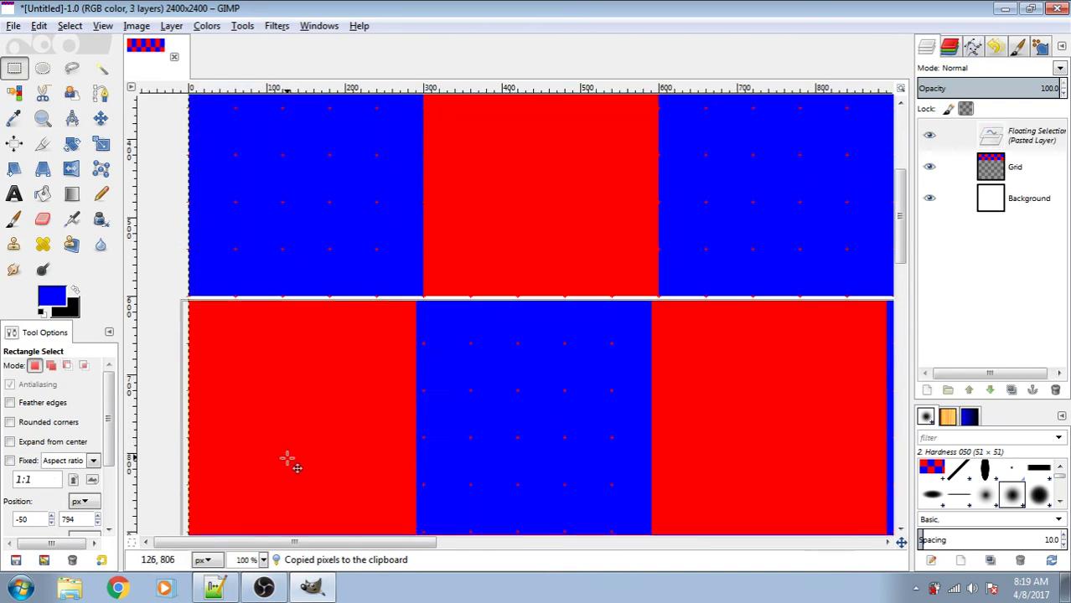
key(Left)
key(Left)
key(Left)
key(Left)
key(Left)
key(Left)
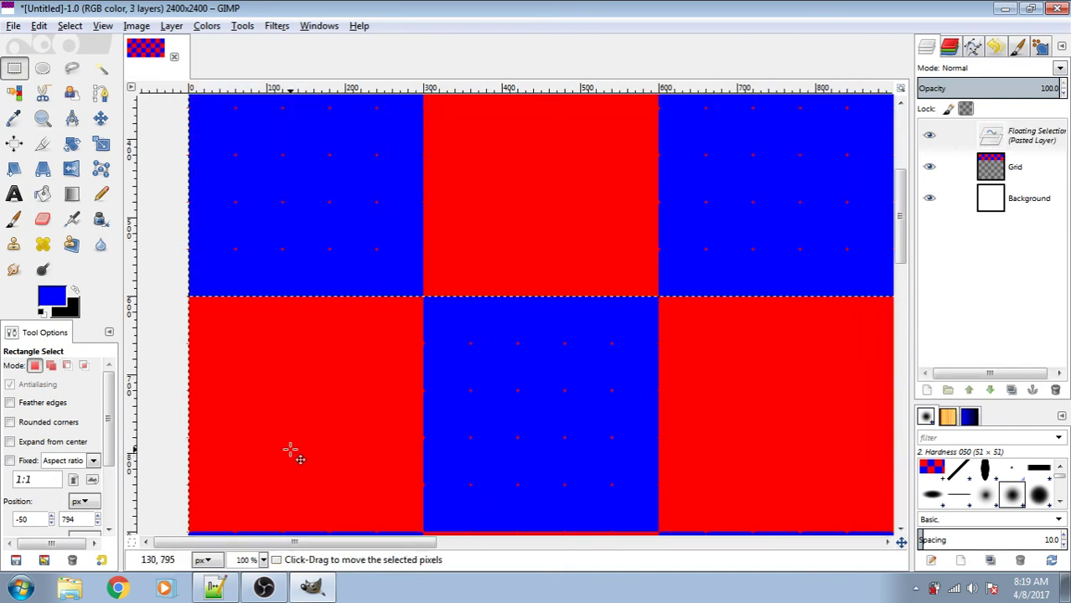
click(168, 251)
scroll(220, 402, up, 3)
scroll(375, 227, left, 3)
scroll(383, 227, down, 8)
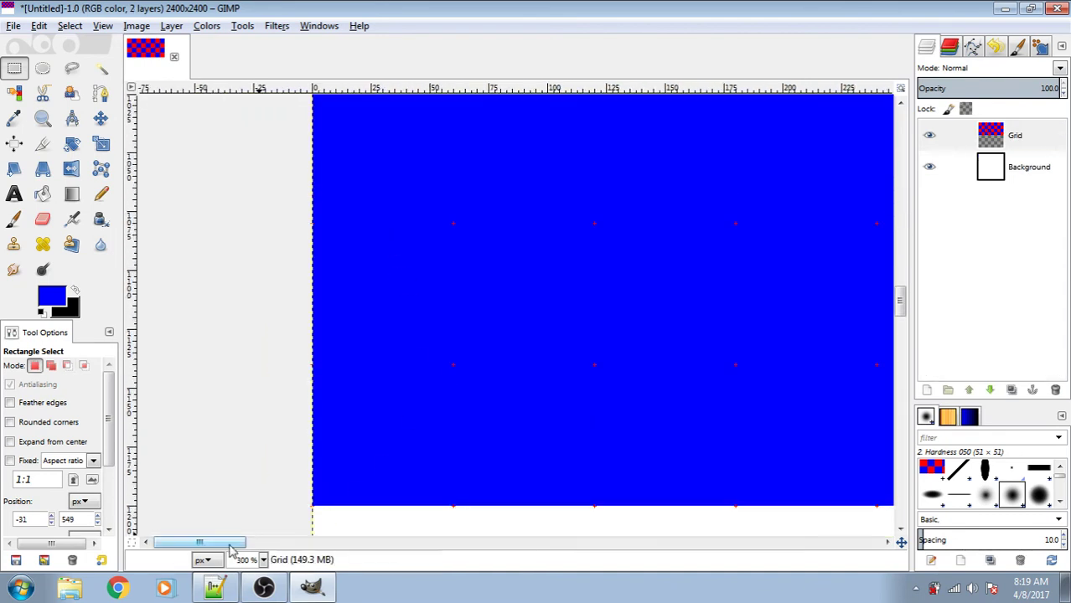
Paste another copy below the existing rows and anchor it into the Grid layer.
drag(231, 551, 920, 543)
scroll(800, 329, down, 3)
scroll(800, 330, down, 3)
scroll(191, 293, up, 5)
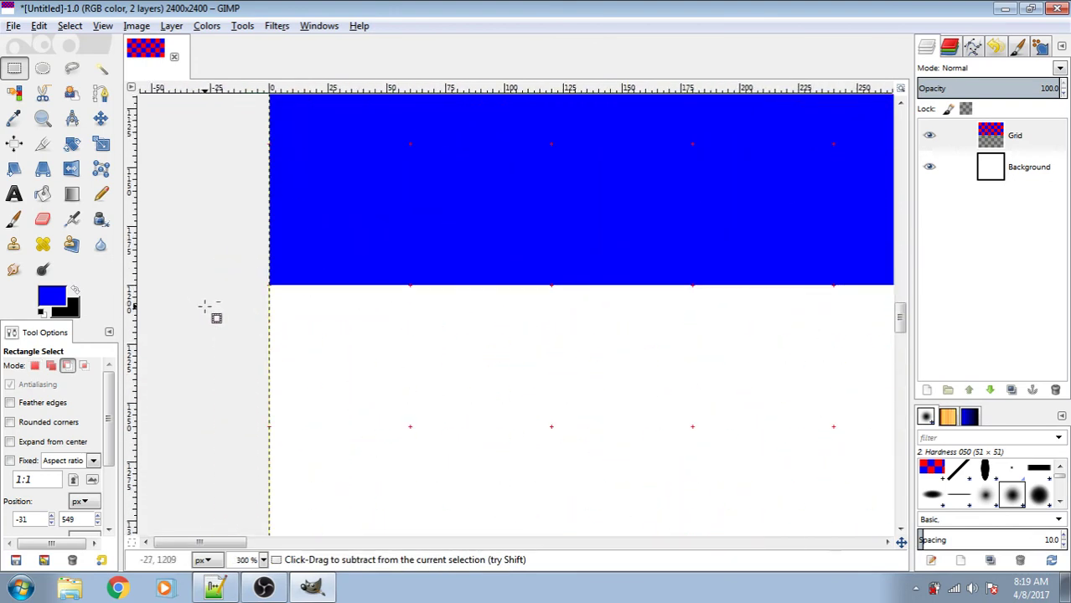
key(ctrl+v)
drag(354, 242, 438, 327)
click(216, 232)
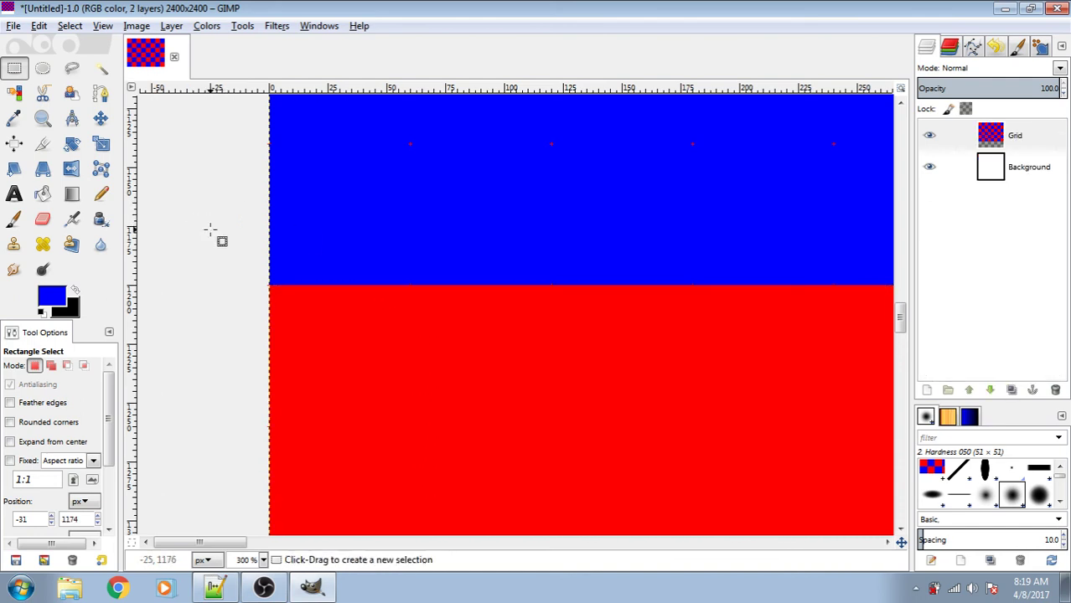
Paste and anchor the final copy so the checkerboard fills the 2400×2400 canvas.
scroll(330, 280, down, 5)
scroll(331, 287, down, 8)
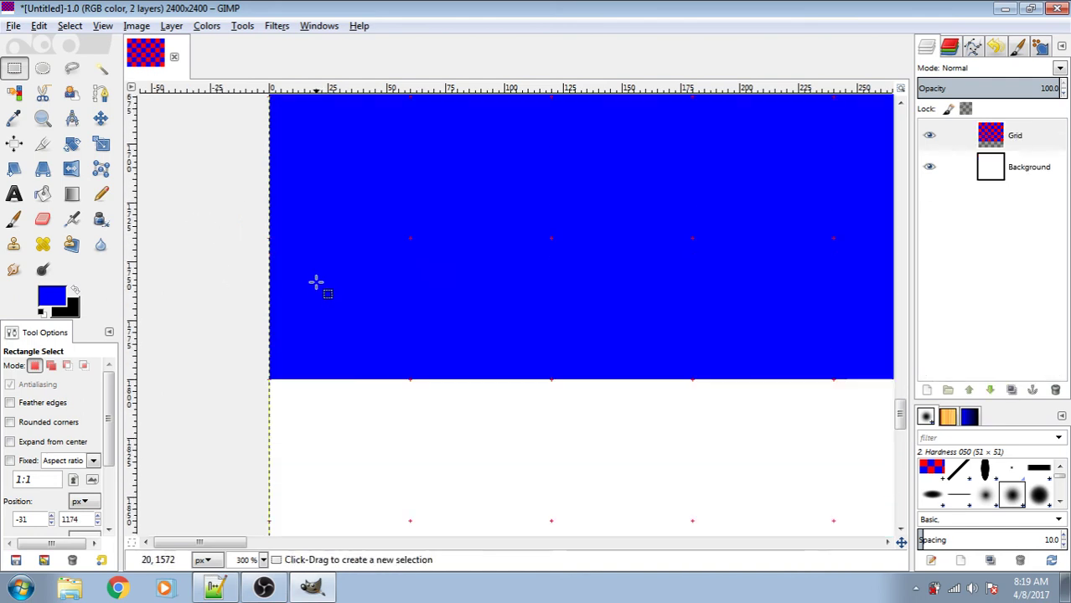
key(ctrl+v)
drag(330, 269, 387, 410)
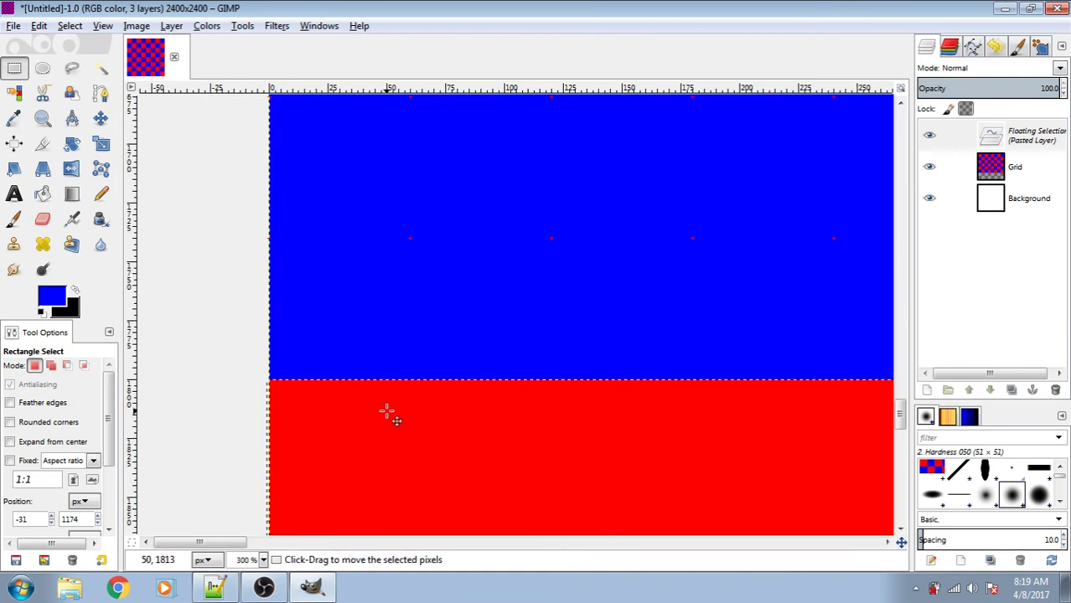
click(265, 310)
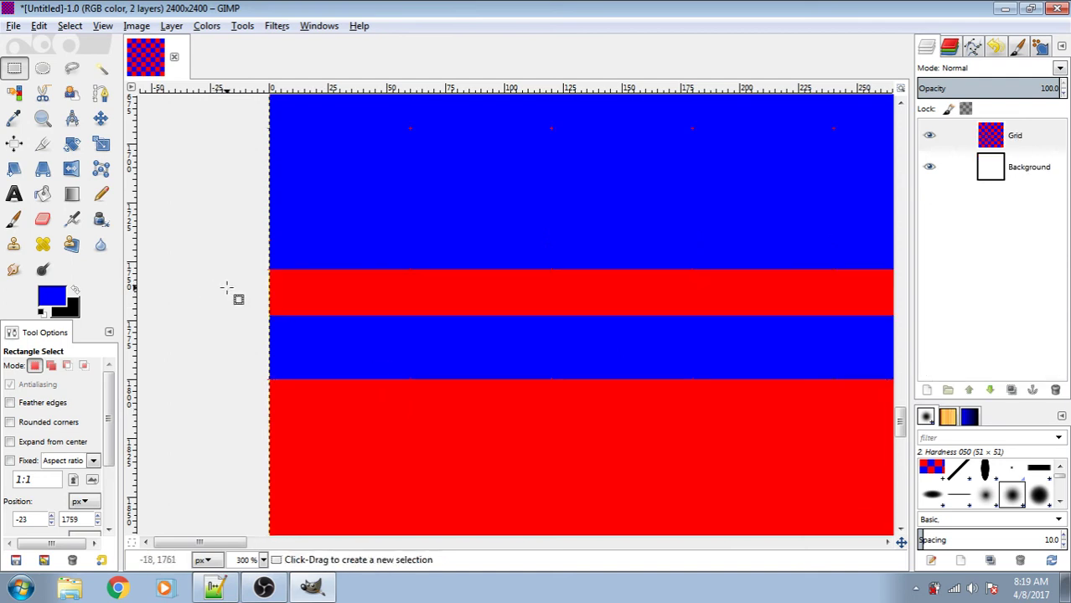
scroll(239, 318, down, 4)
scroll(285, 337, down, 4)
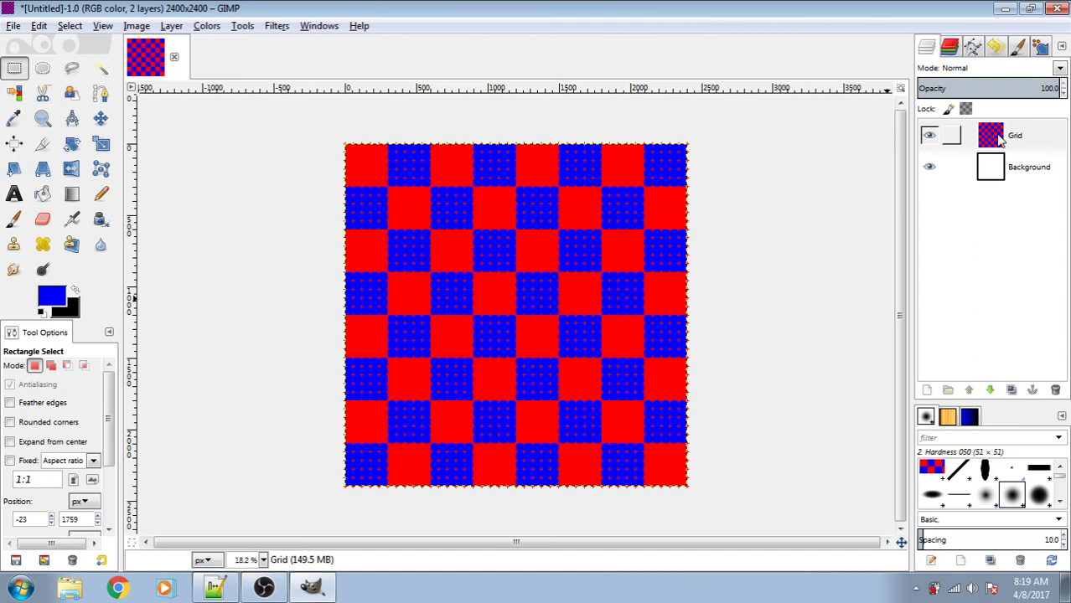
Make the Grid layer active and set its opacity to 20.
click(1018, 167)
click(1001, 132)
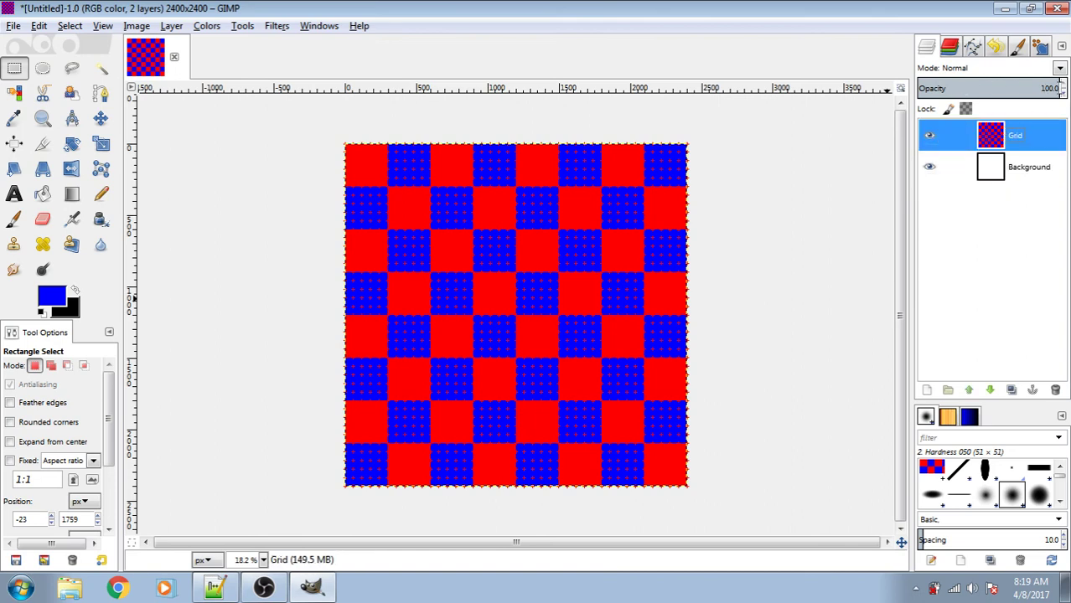
click(1052, 87)
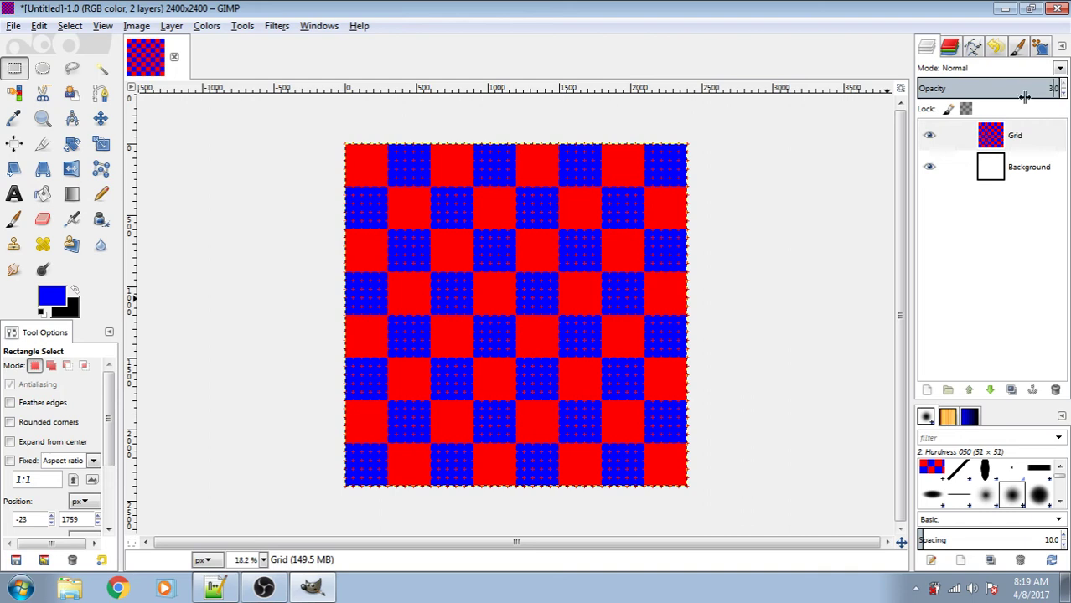
key(Return)
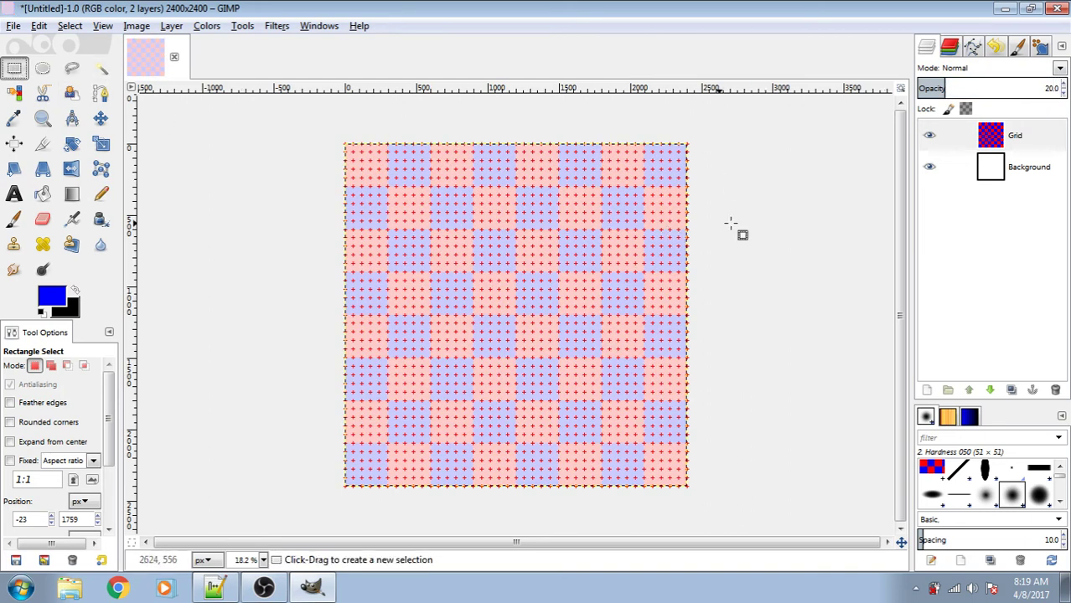
ctrl+scroll(591, 192, up, 6)
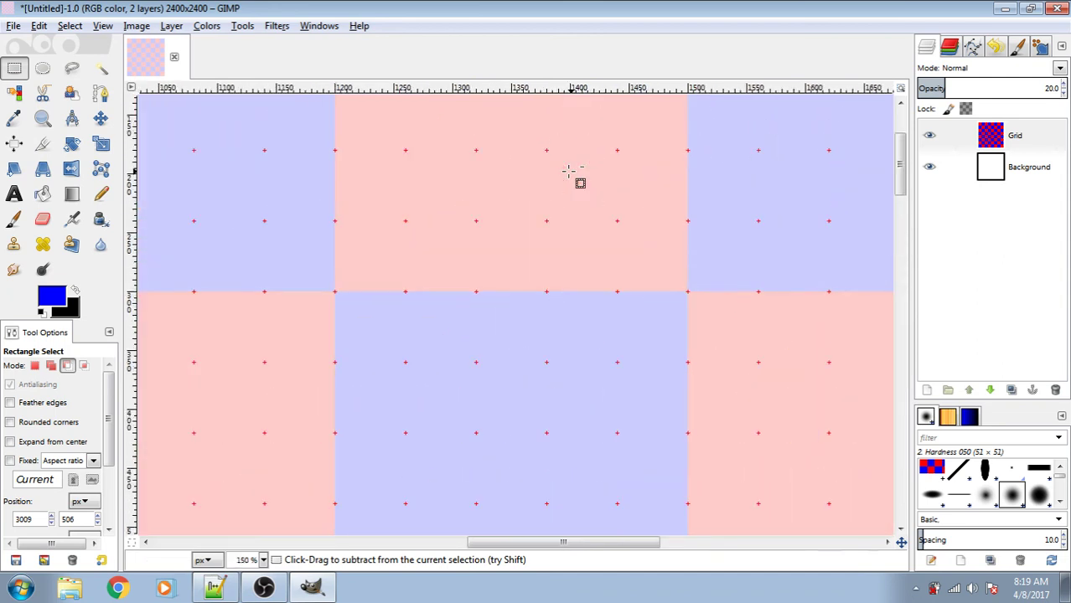
ctrl+scroll(568, 171, down, 6)
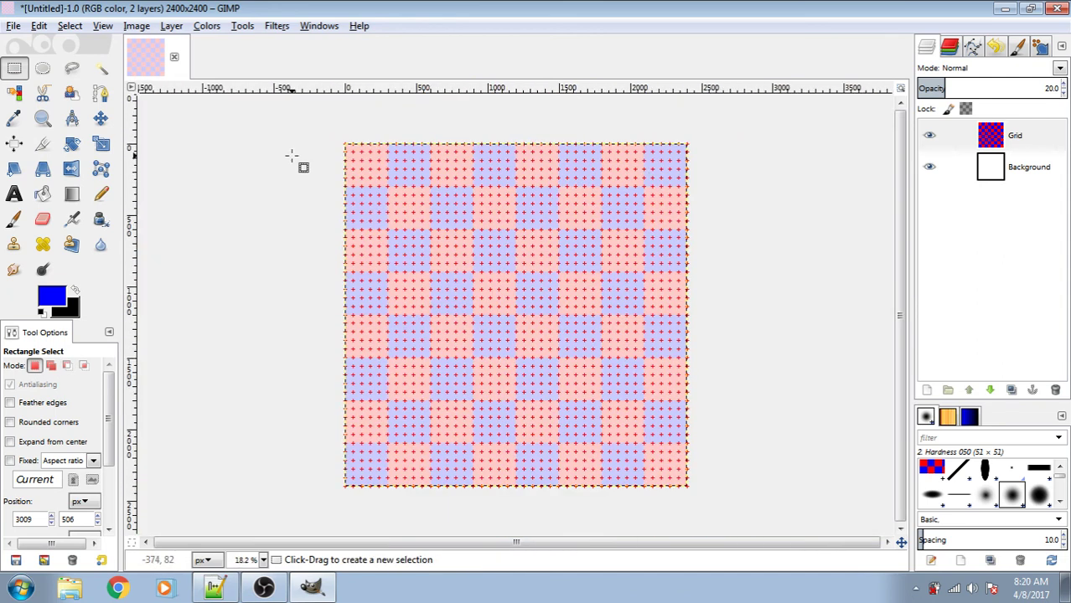
ctrl+scroll(291, 156, up, 4)
ctrl+scroll(303, 160, down, 5)
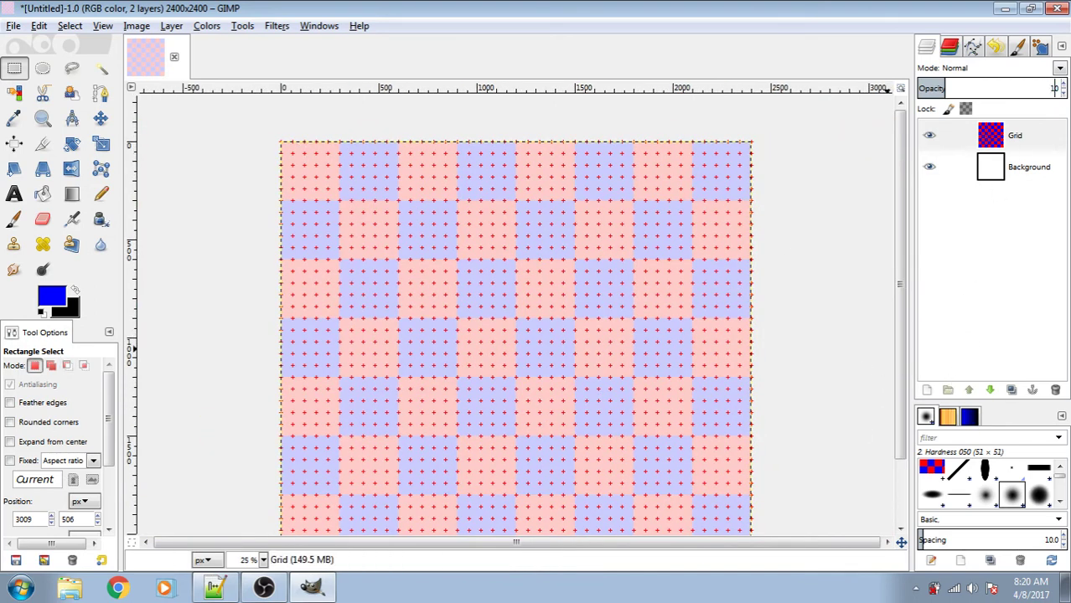
Try other Grid layer opacities, then settle it back at 20 percent.
click(1050, 87)
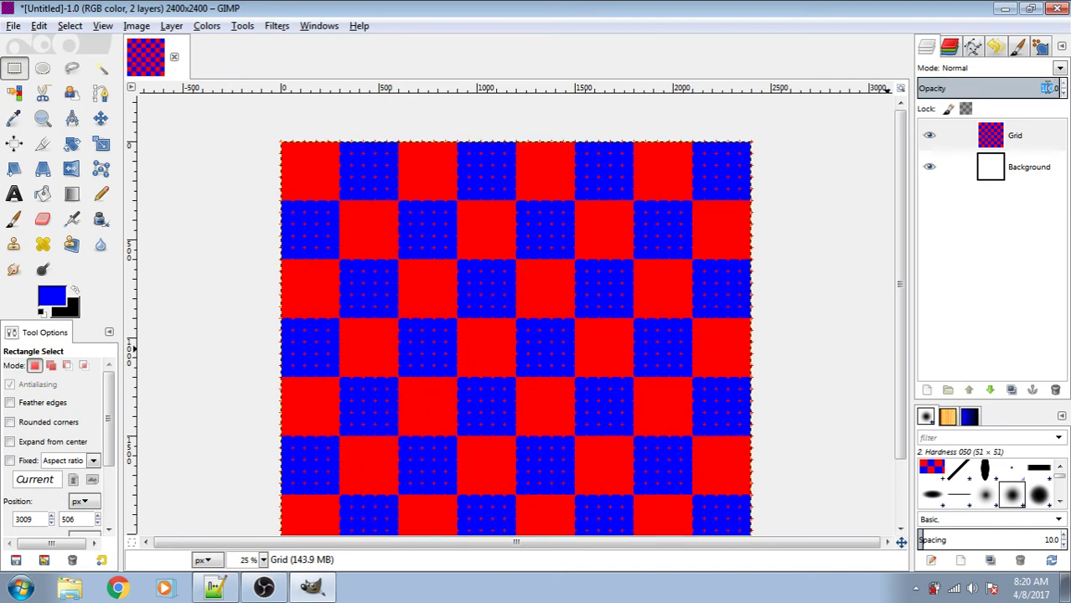
mouse_move(1046, 91)
mouse_down()
mouse_move(1036, 93)
mouse_move(1064, 88)
mouse_up()
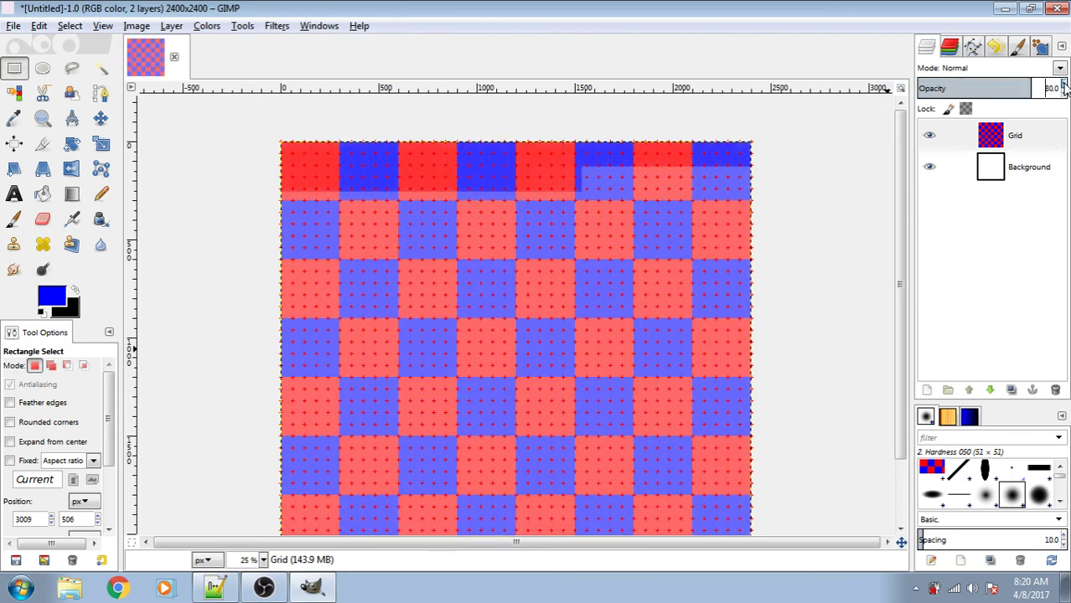
click(1064, 85)
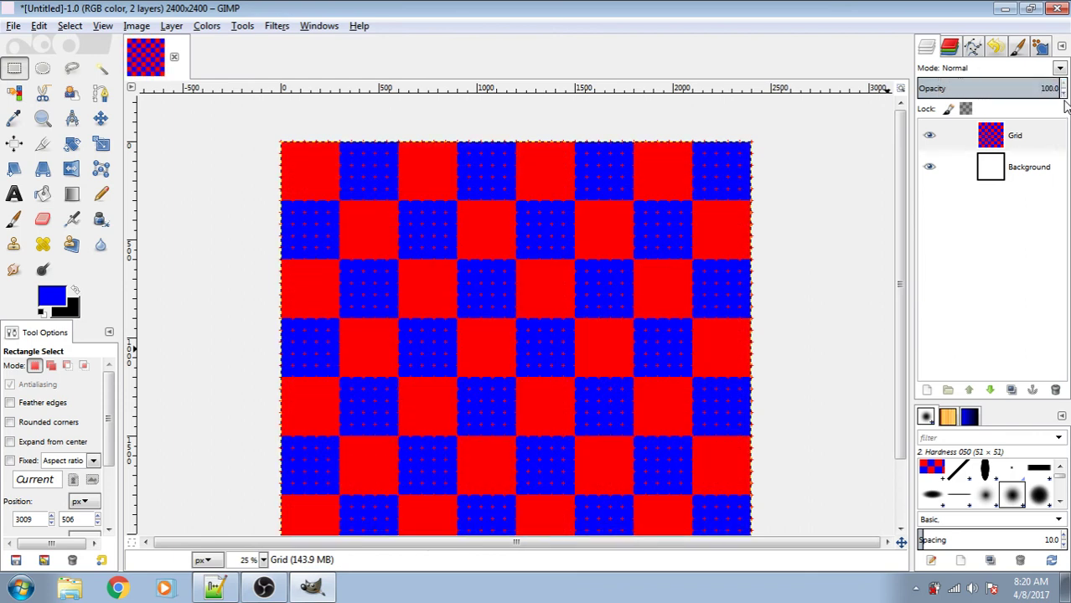
click(1037, 87)
text(20)
key(Return)
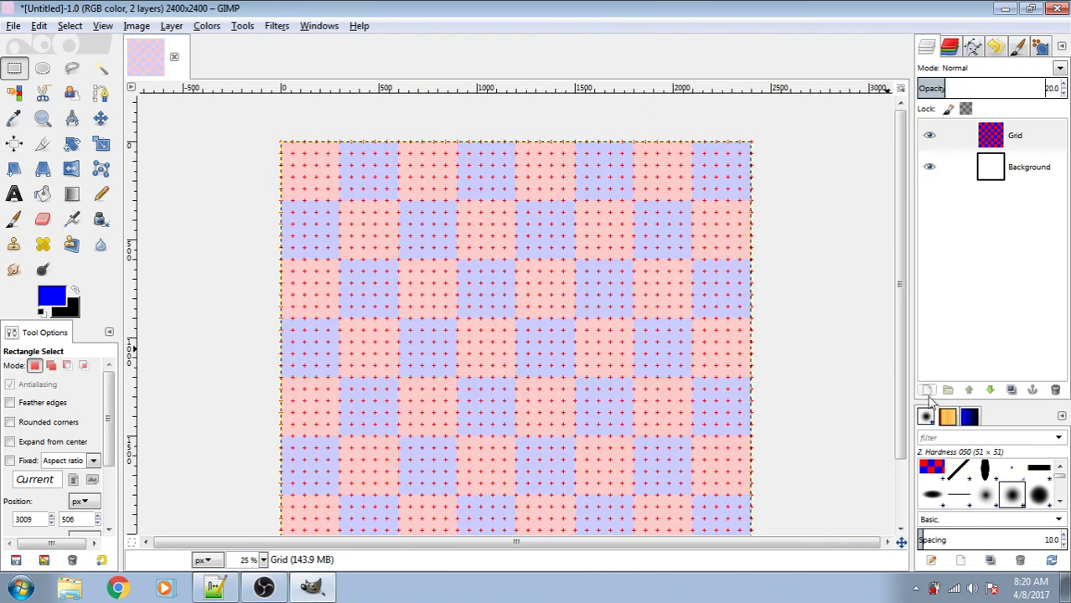
Create a transparent layer named Lineart and view the image at actual pixel size.
click(927, 392)
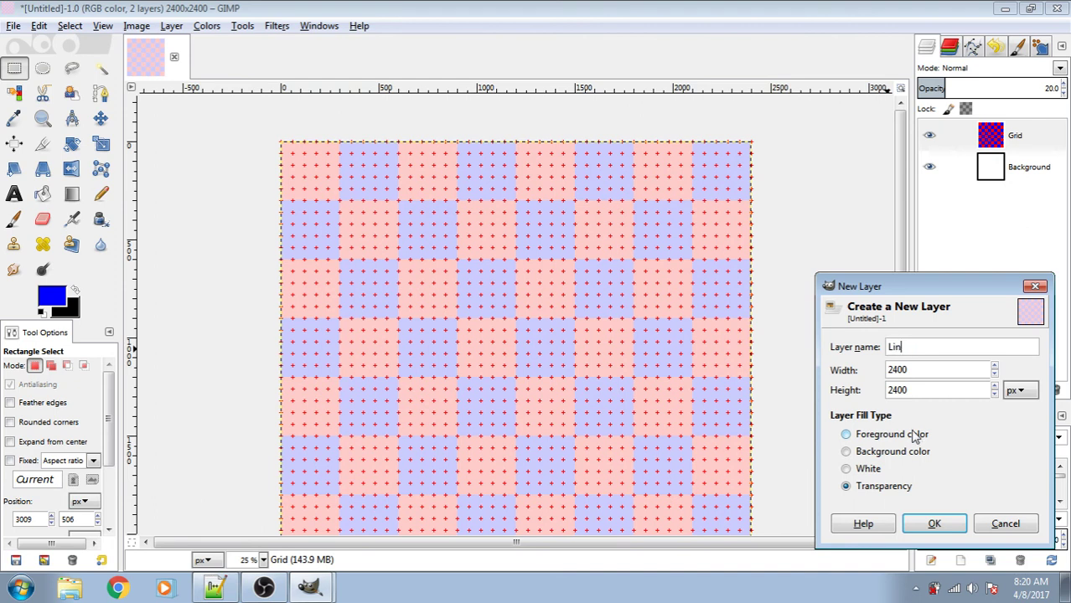
click(935, 523)
key(1)
scroll(233, 139, down, 2)
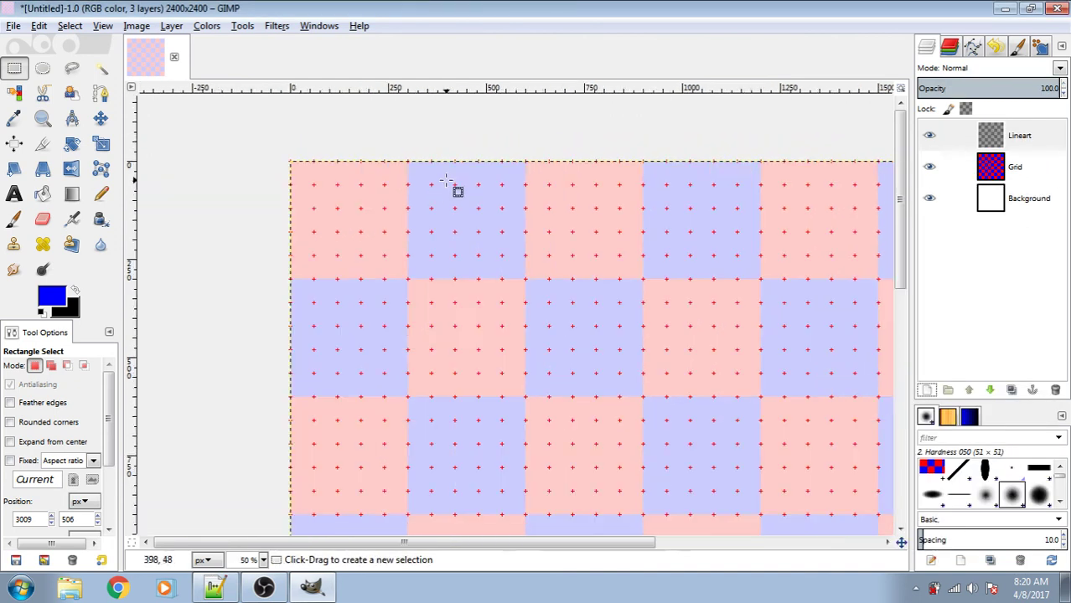
scroll(226, 168, up, 3)
scroll(474, 142, down, 2)
scroll(691, 201, up, 1)
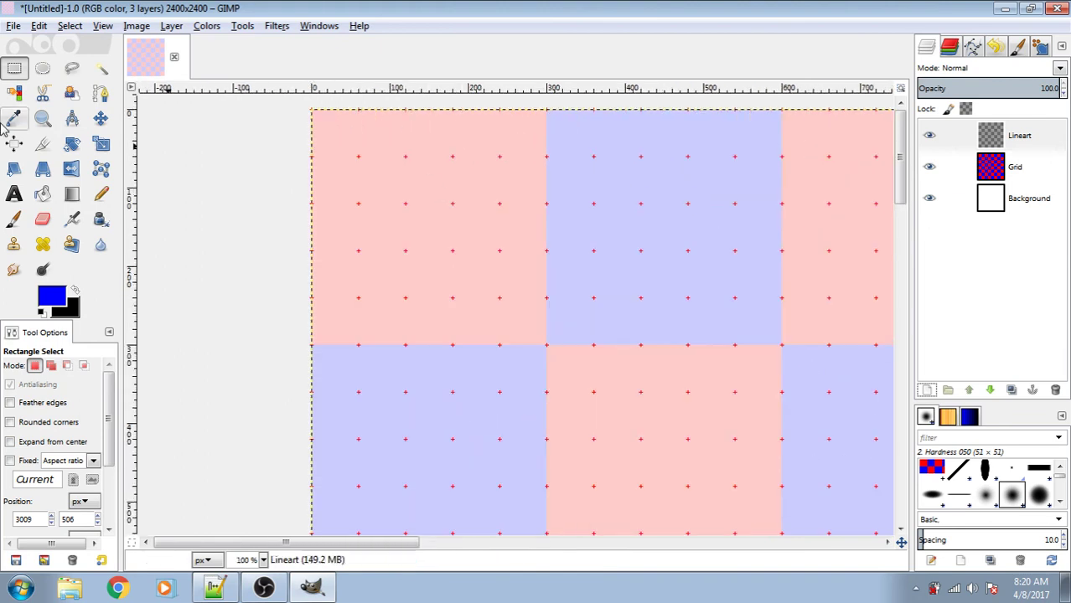
Place path anchors on grid points with the Paths tool, undoing the last anchor.
click(101, 93)
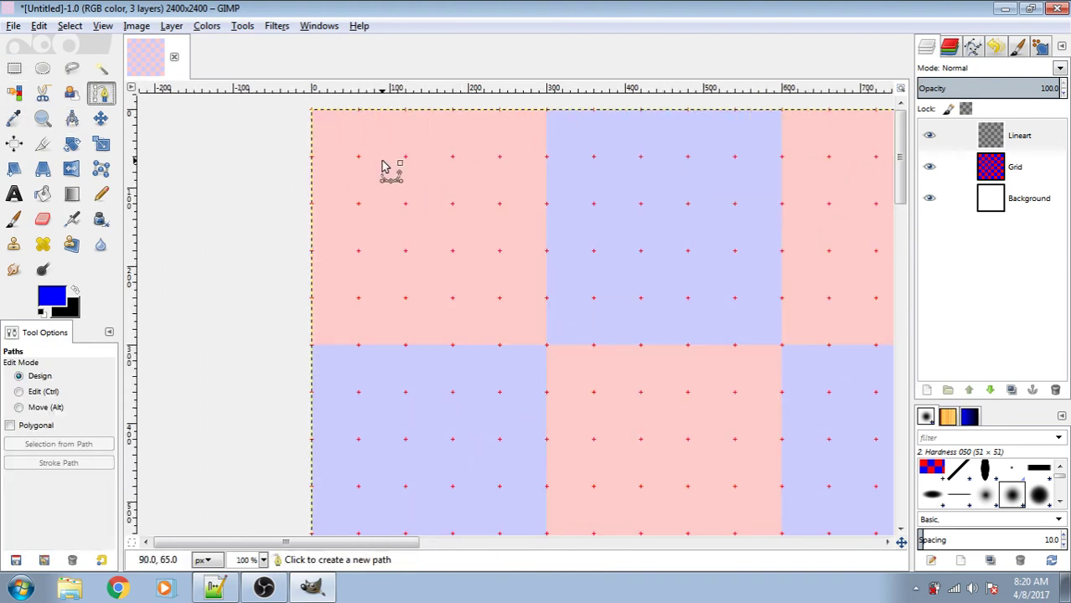
click(359, 203)
click(487, 205)
click(475, 249)
click(552, 201)
click(546, 248)
click(523, 285)
click(445, 299)
click(713, 305)
key(ctrl+z)
key(ctrl+z)
key(ctrl+z)
key(ctrl+z)
key(ctrl+z)
key(ctrl+z)
key(ctrl+z)
key(ctrl+z)
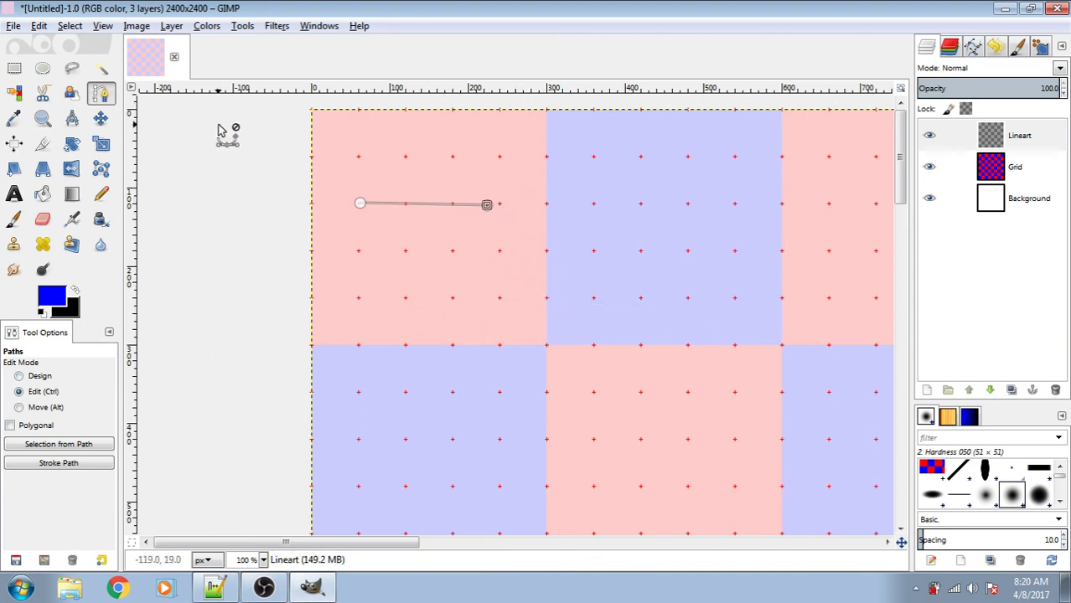
Enable Snap to Grid and place a stepped series of snapped path anchors.
click(86, 26)
mouse_move(91, 29)
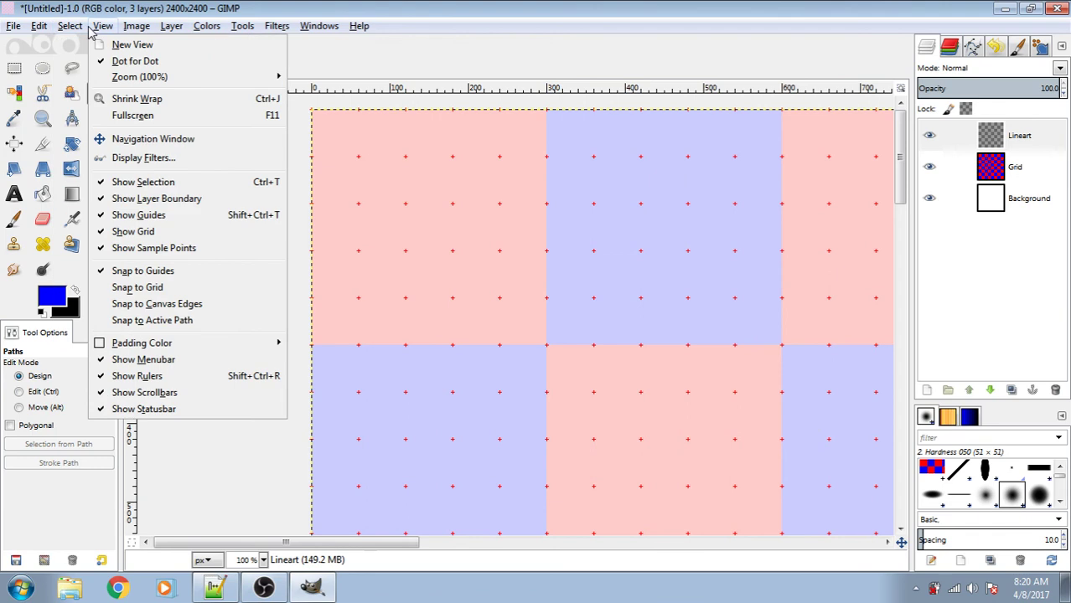
click(138, 287)
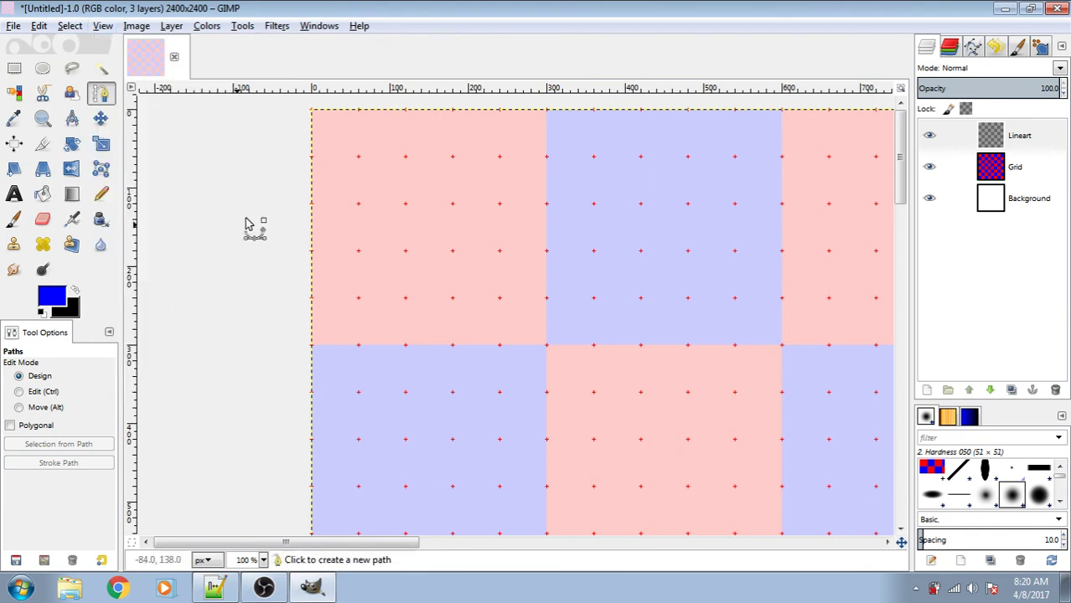
click(359, 157)
click(359, 250)
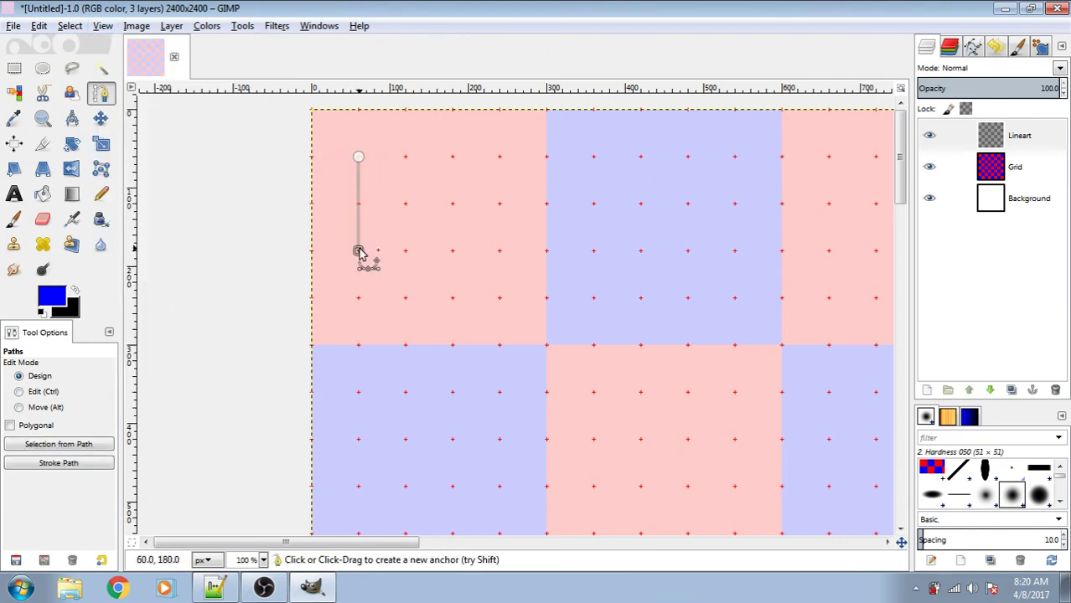
click(406, 251)
click(452, 251)
click(453, 204)
click(500, 203)
Try and undo several diagonal anchors, then clear the path entirely.
key(ctrl+z)
key(ctrl+z)
key(ctrl+z)
key(ctrl+z)
key(ctrl+z)
click(494, 222)
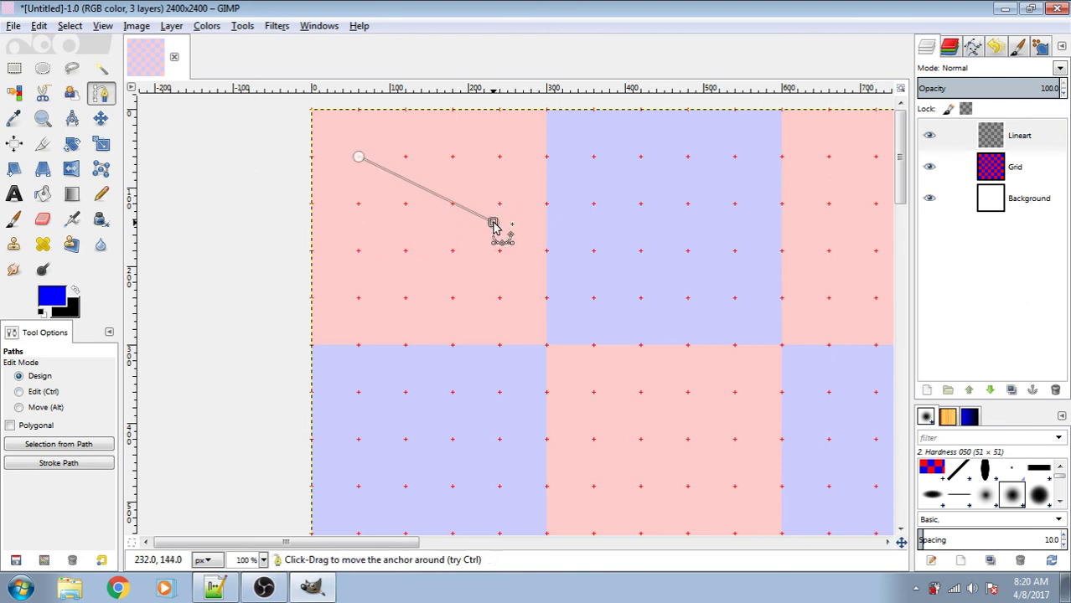
key(ctrl+z)
click(501, 208)
key(ctrl+z)
click(503, 216)
key(ctrl+z)
click(503, 212)
key(ctrl+z)
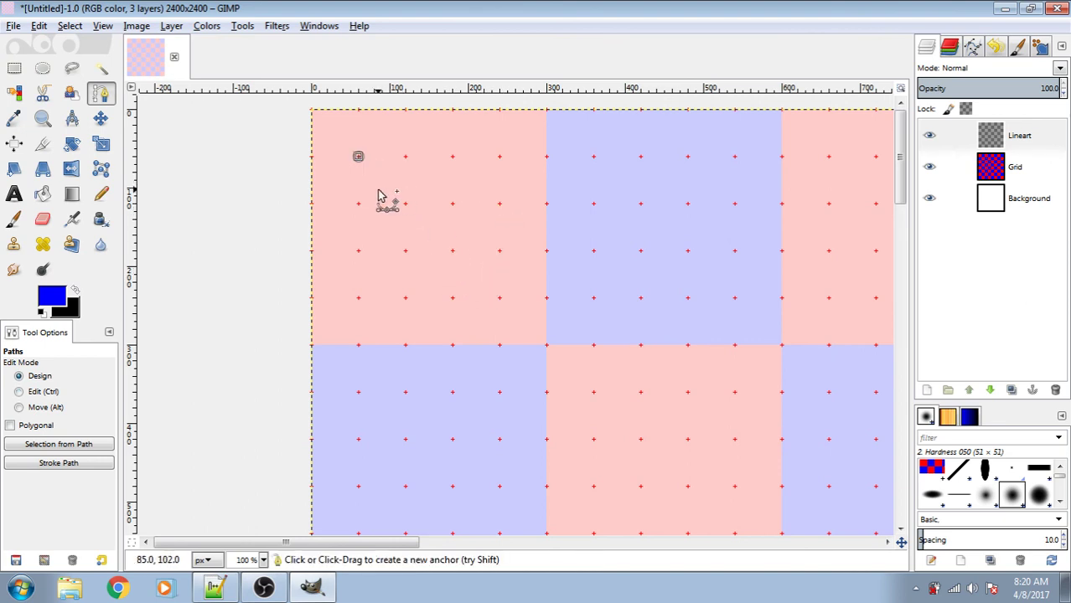
key(ctrl+z)
Draw a snapped loop path: curved arch top, straight right side, curved bottom, ending inside.
click(358, 204)
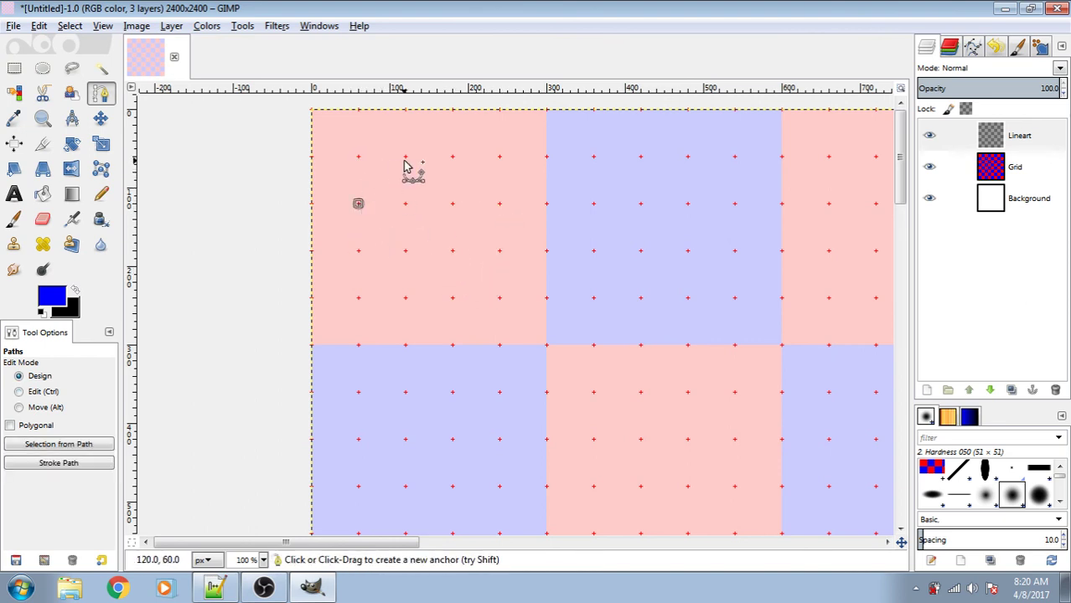
drag(404, 156, 452, 156)
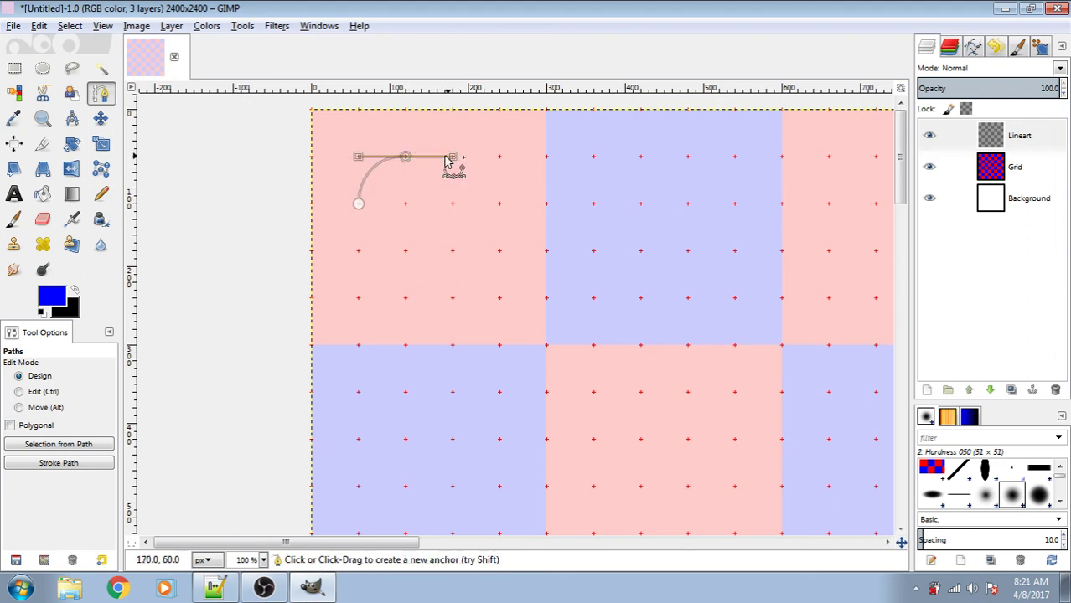
click(451, 204)
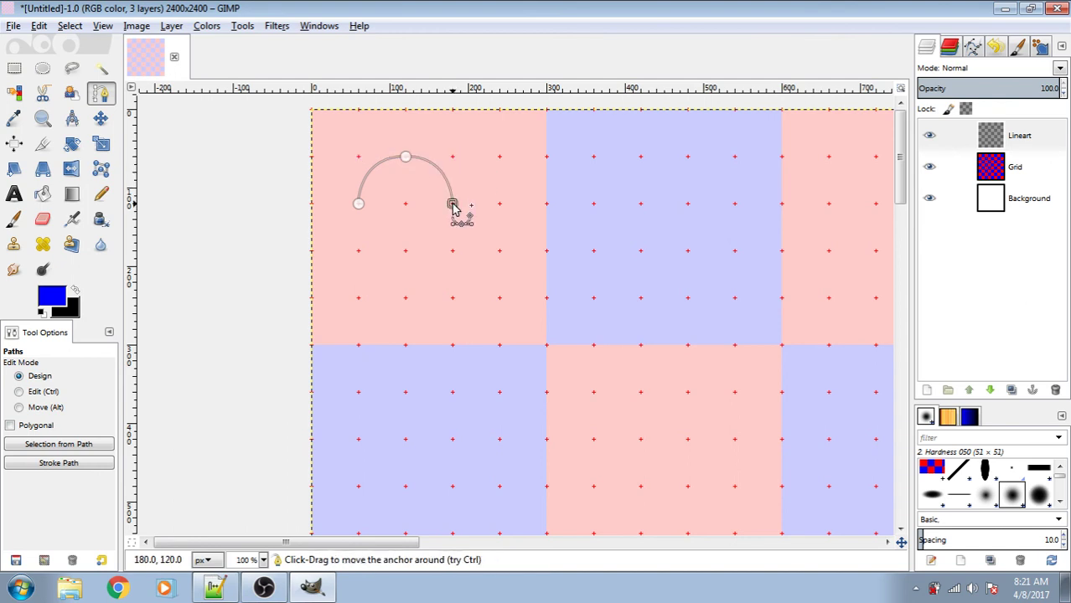
click(451, 298)
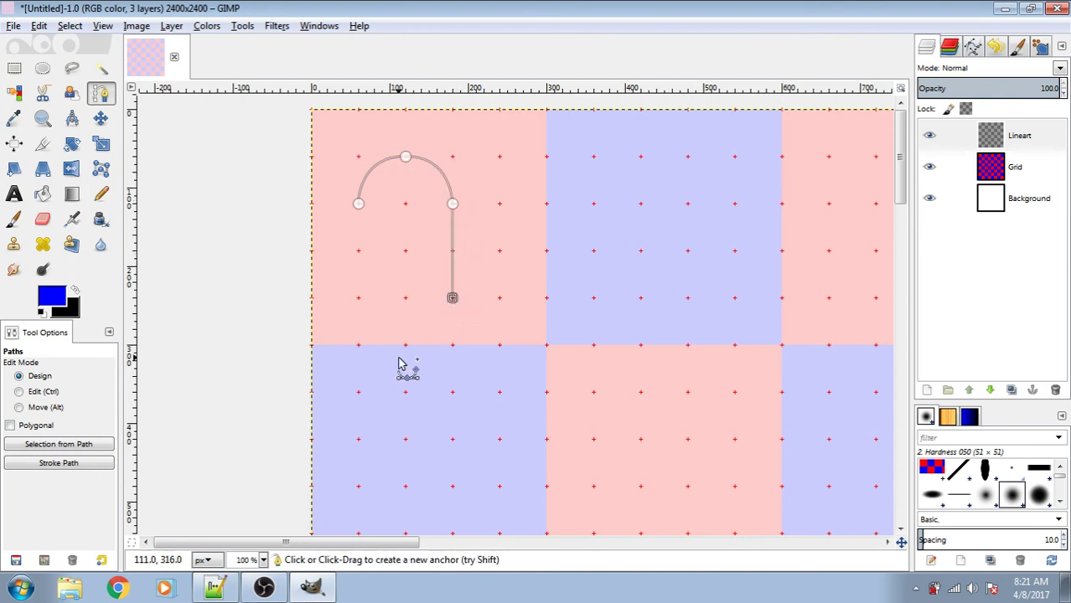
drag(405, 346, 359, 345)
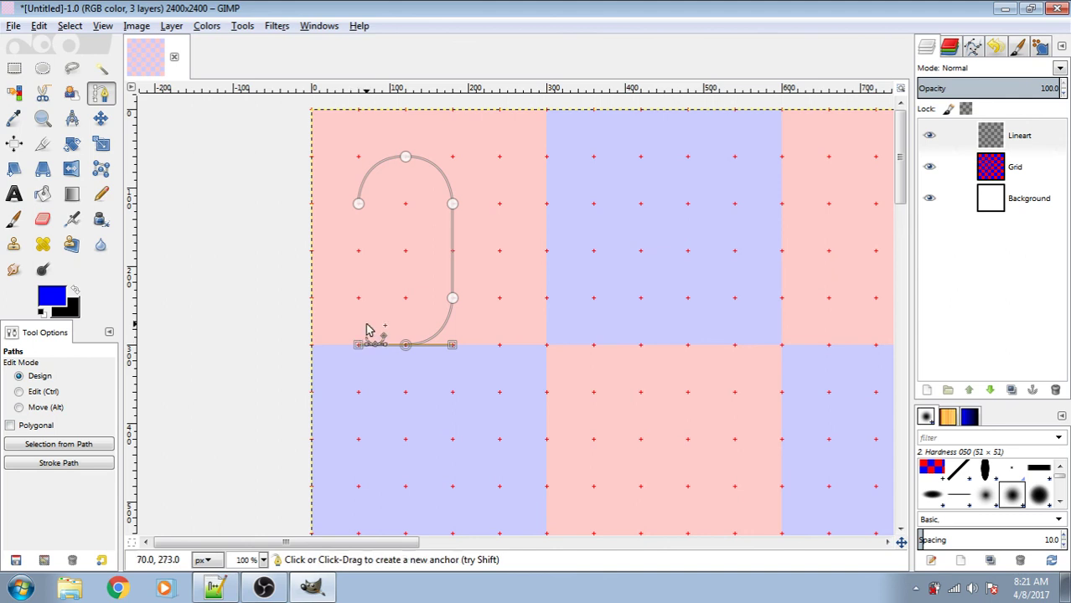
click(405, 252)
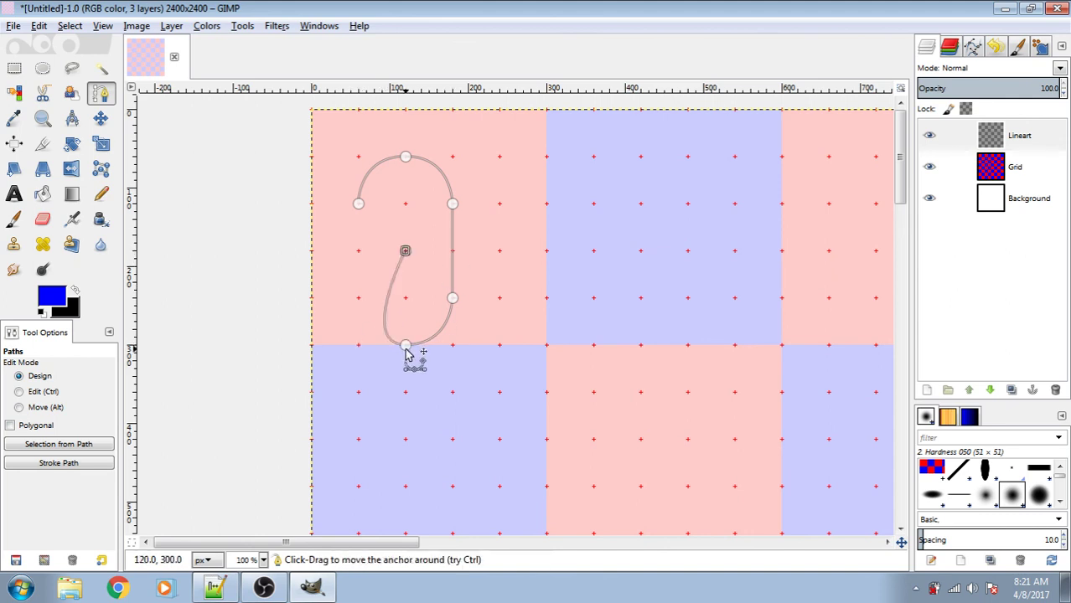
Test-stroke the path in blue, then in black with a paint tool, undoing both strokes.
click(58, 464)
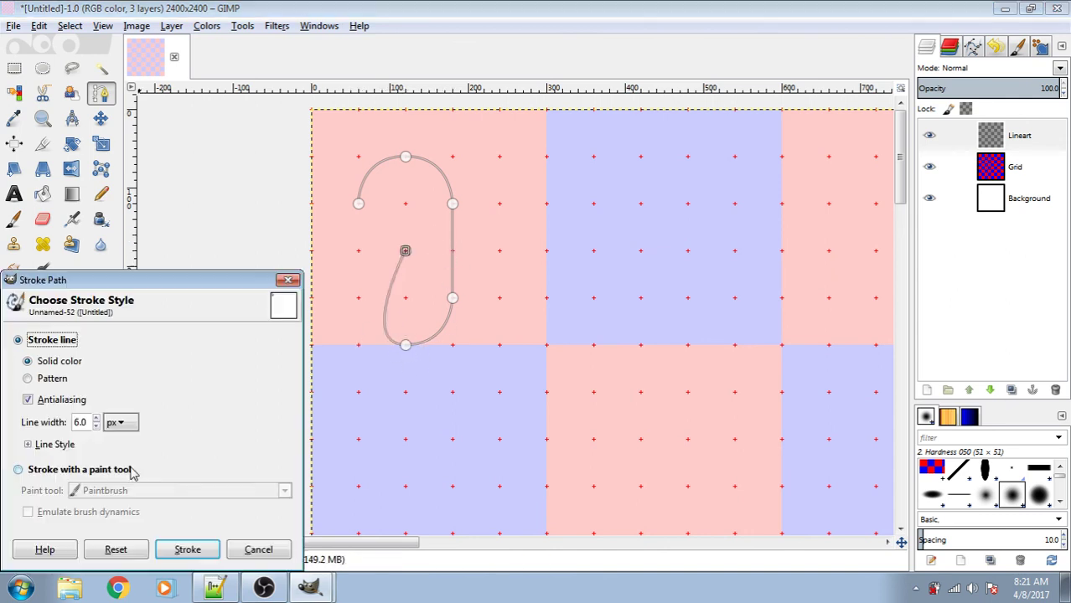
click(187, 550)
key(ctrl+z)
click(76, 289)
click(93, 466)
click(57, 471)
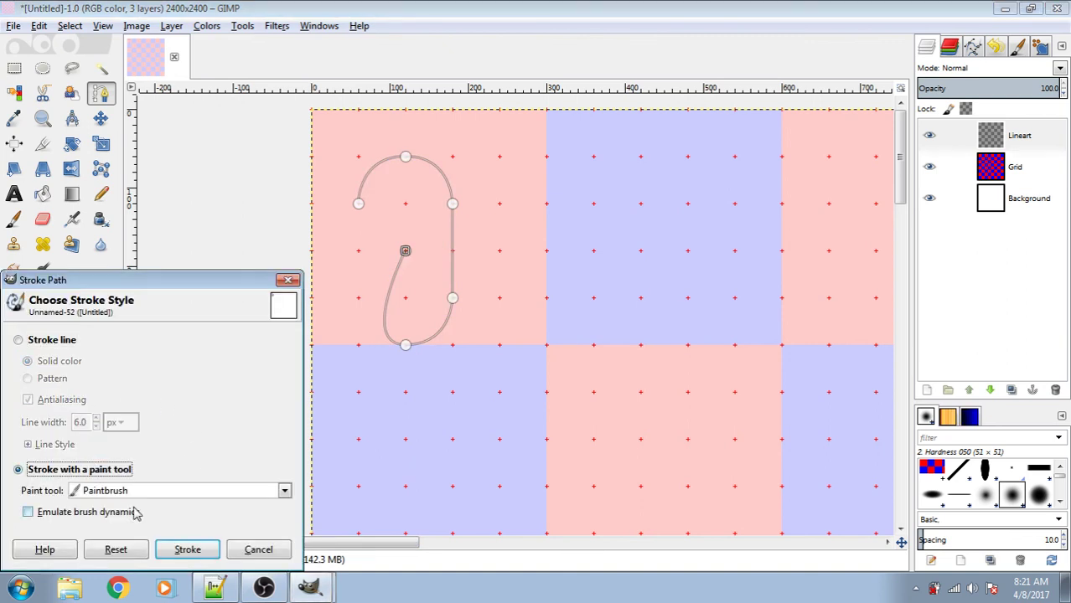
click(188, 549)
key(ctrl+z)
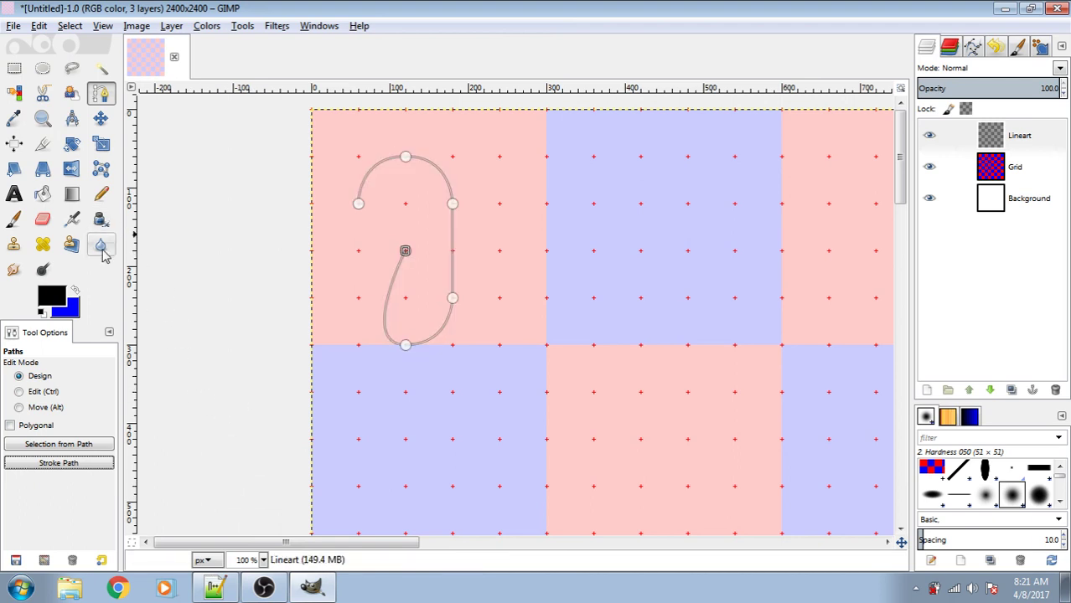
Switch to the Paintbrush with the diagonal-line Untitled brush and undo a freehand test loop.
click(14, 218)
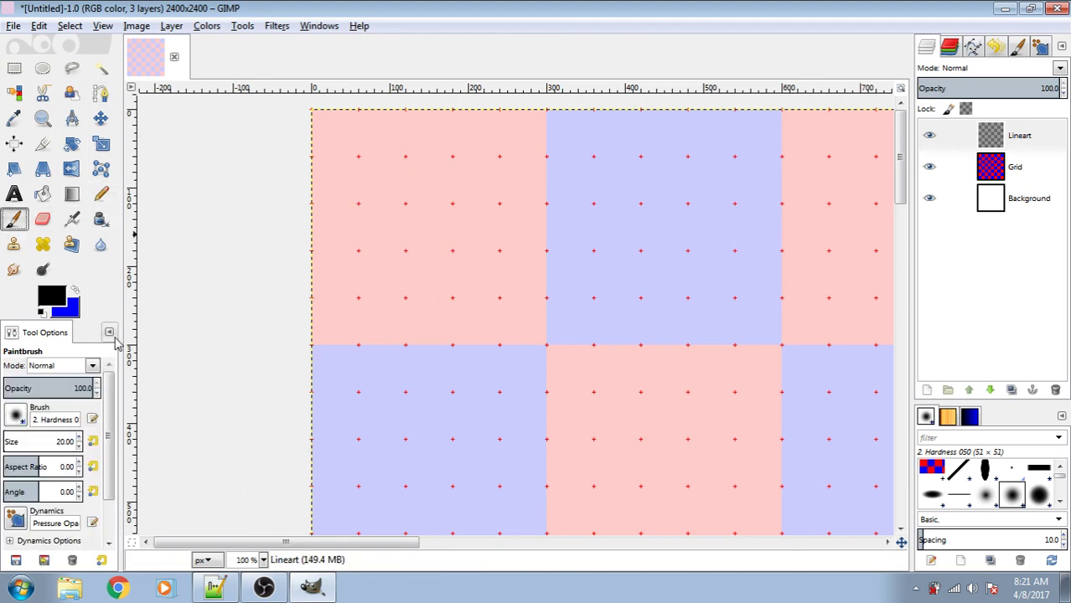
click(22, 416)
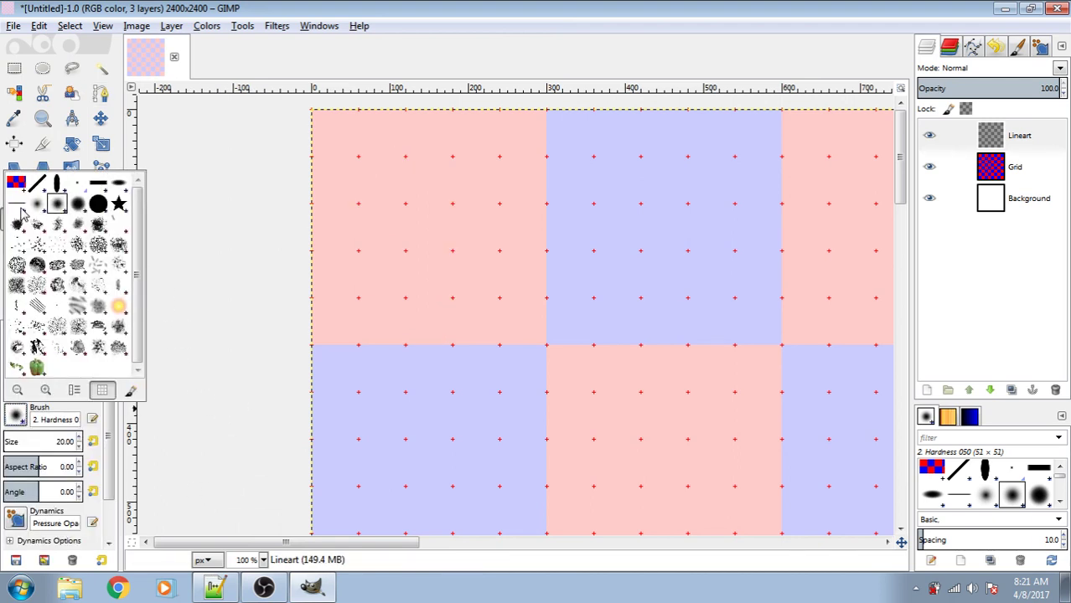
click(33, 191)
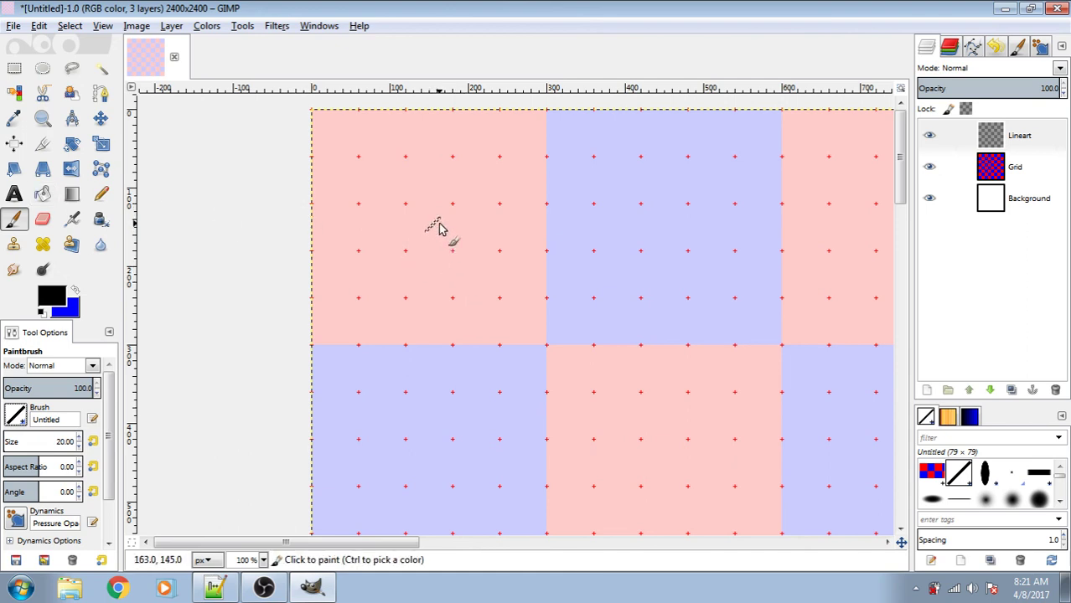
mouse_move(451, 228)
mouse_down()
mouse_move(423, 316)
mouse_move(523, 217)
mouse_move(456, 260)
mouse_up()
key(ctrl+z)
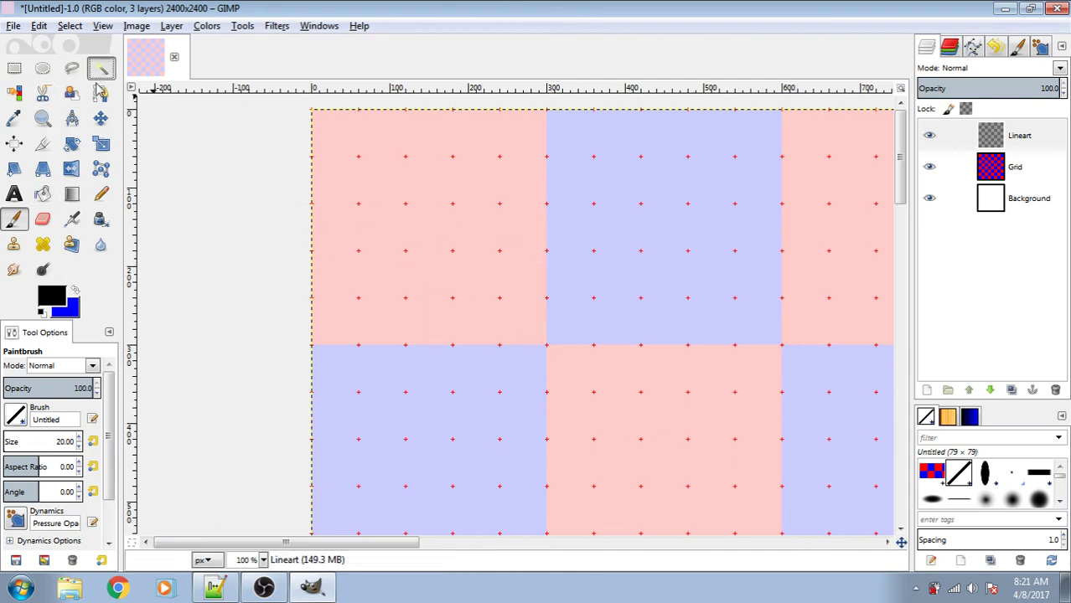
click(100, 68)
Redraw the paperclip-shaped loop path: up the left side, over the arch, down the right, and around the bottom.
click(100, 119)
click(102, 93)
drag(358, 298, 358, 250)
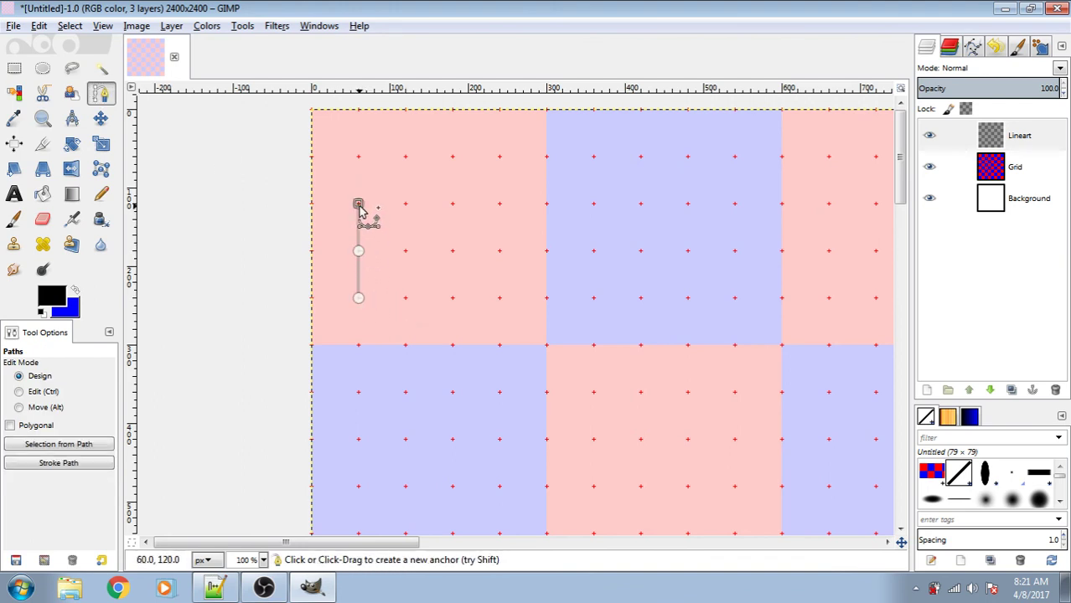
click(358, 204)
drag(405, 156, 451, 157)
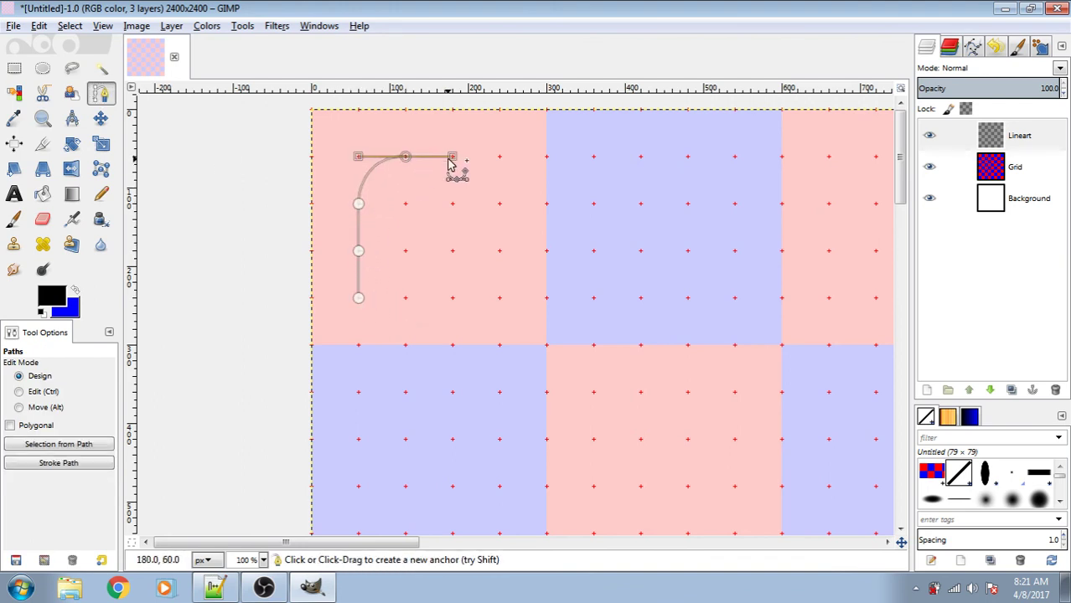
click(452, 203)
click(452, 298)
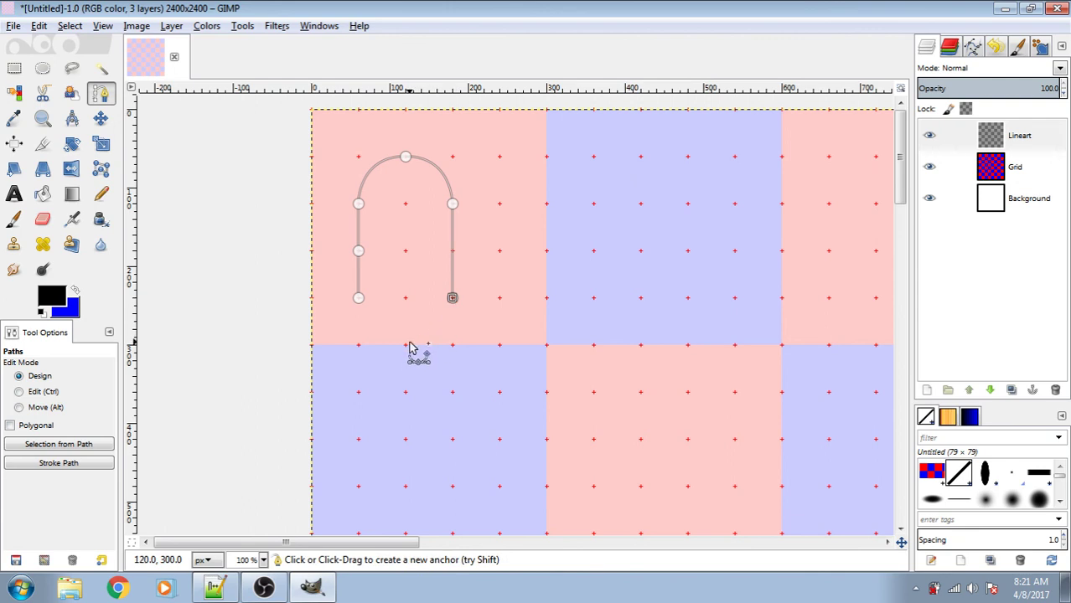
drag(406, 345, 364, 354)
click(405, 251)
Stroke the path as a thick black calligraphy line, then zoom out and back in to check the loop.
click(59, 462)
click(188, 547)
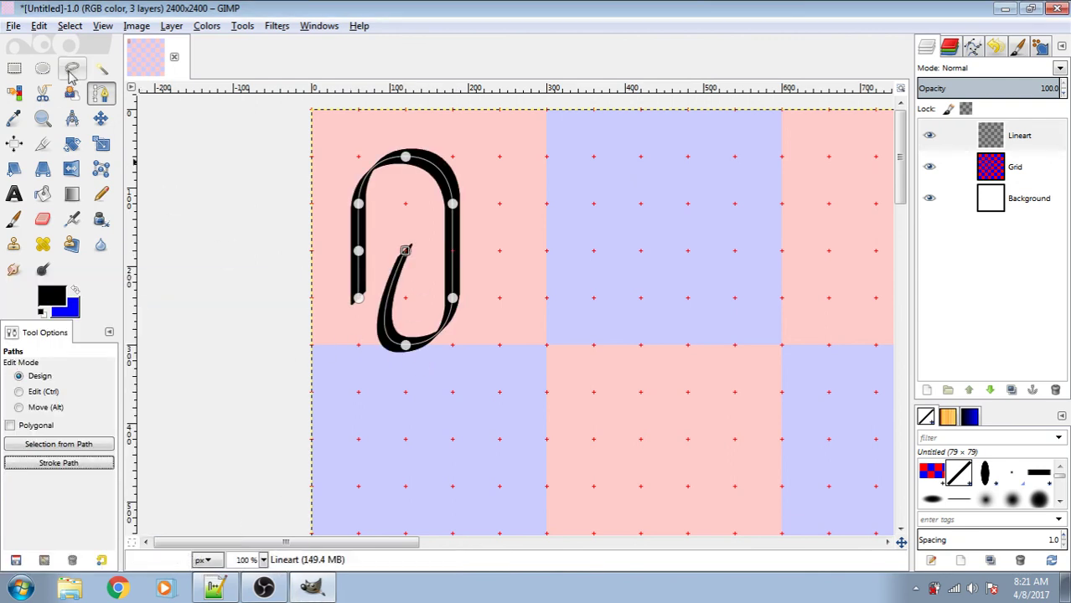
click(15, 68)
key(minus)
key(minus)
key(minus)
key(minus)
key(minus)
key(minus)
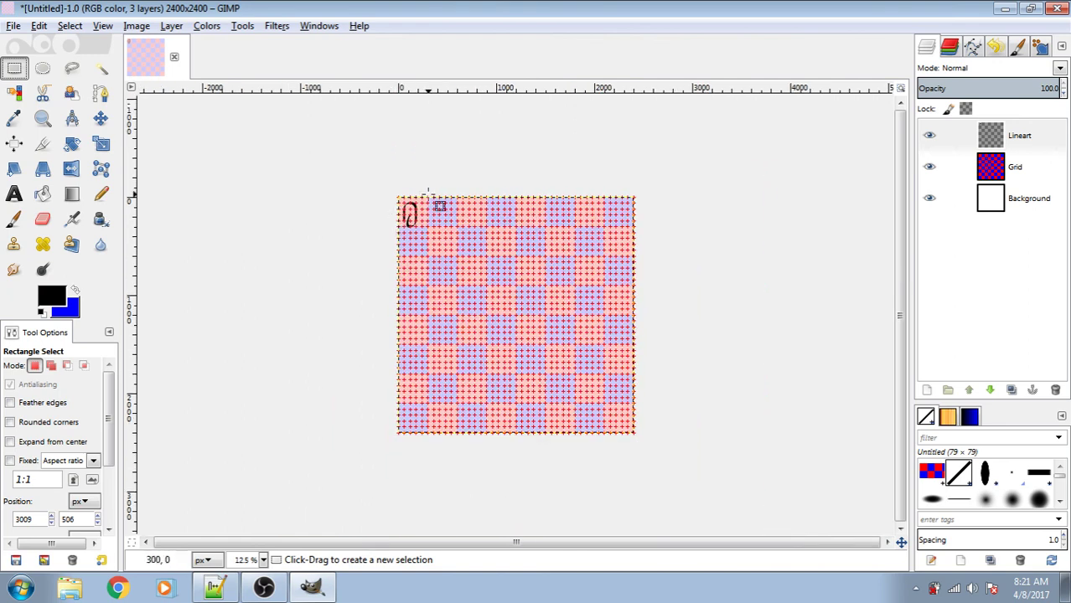
key(plus)
key(plus)
key(plus)
key(plus)
key(plus)
key(plus)
key(plus)
key(minus)
key(minus)
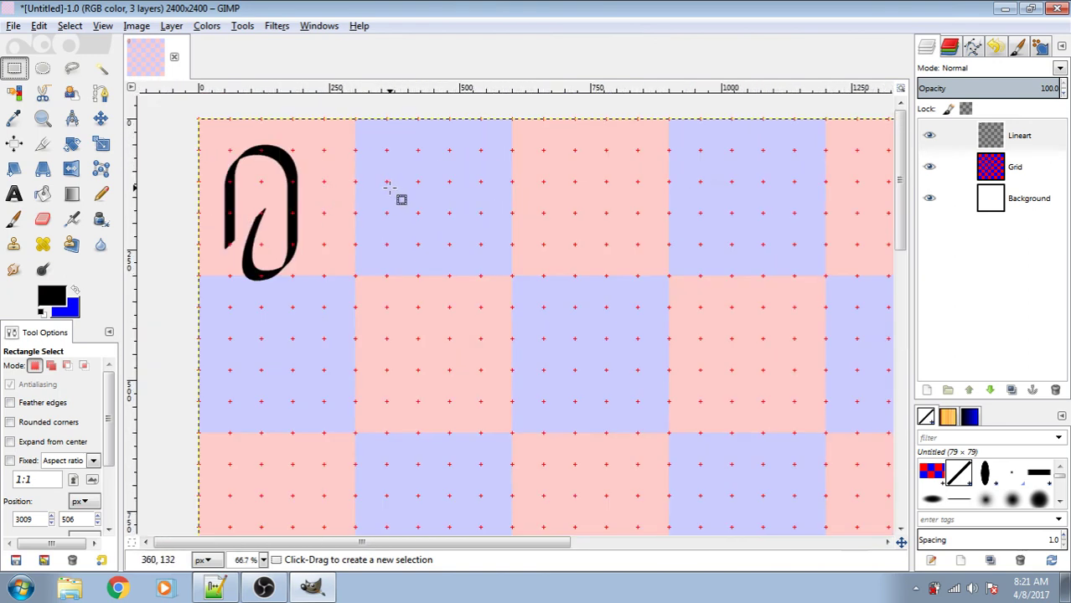